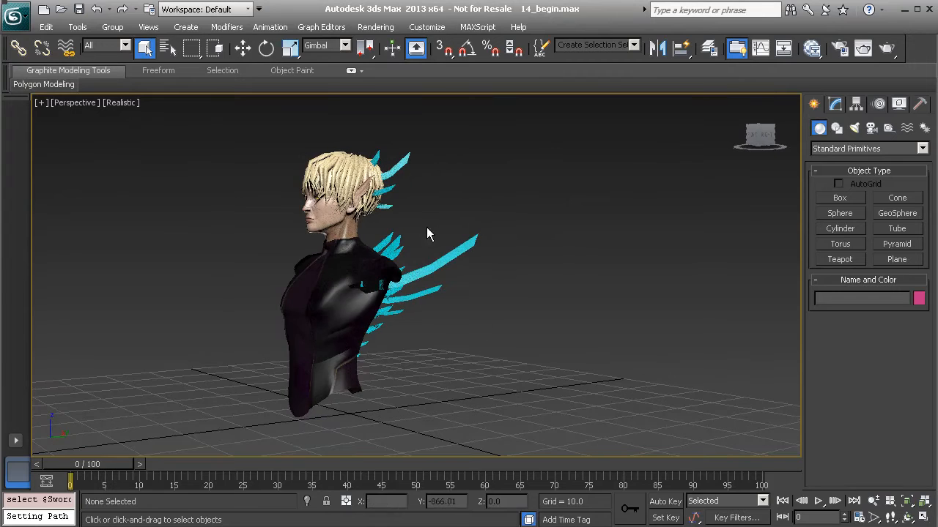
Examine the character bust from the side and check its separate chest and waist pieces.
middle_drag(369, 207, 425, 211)
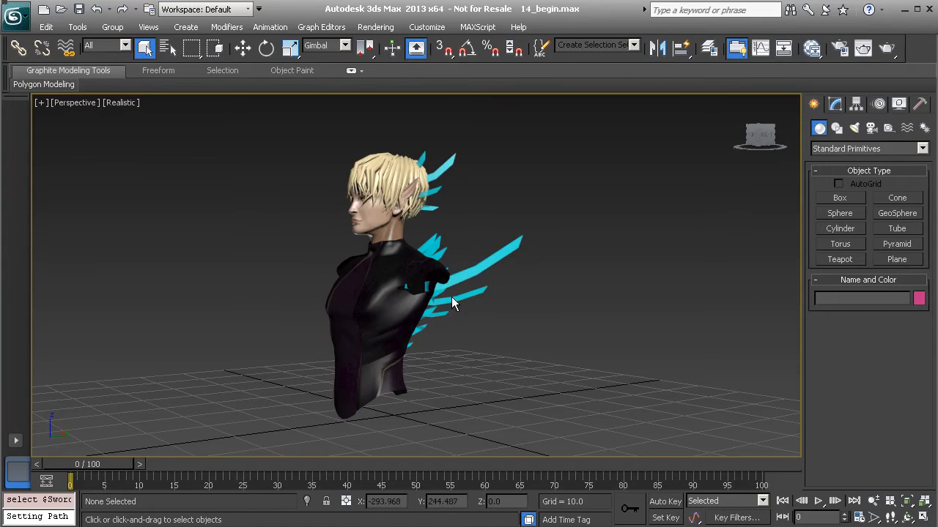
alt+middle_drag(383, 299, 385, 330)
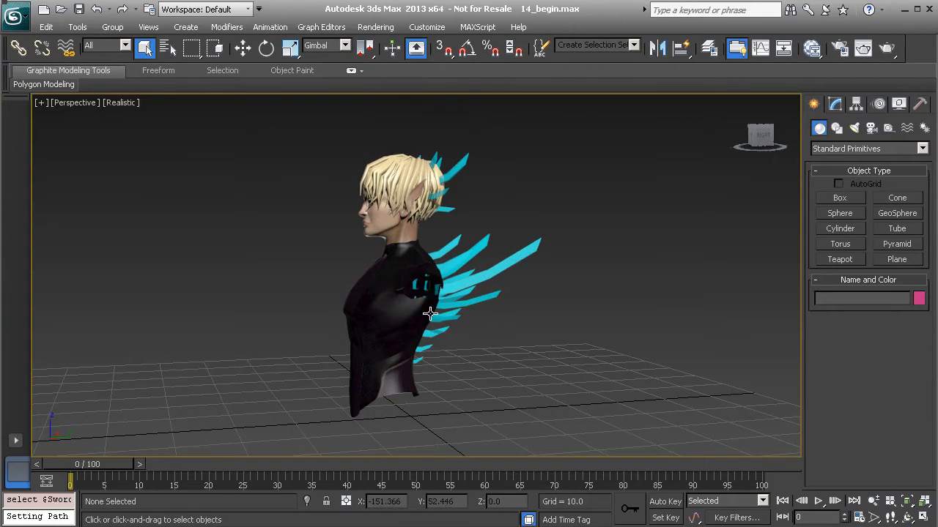
alt+middle_drag(430, 313, 408, 305)
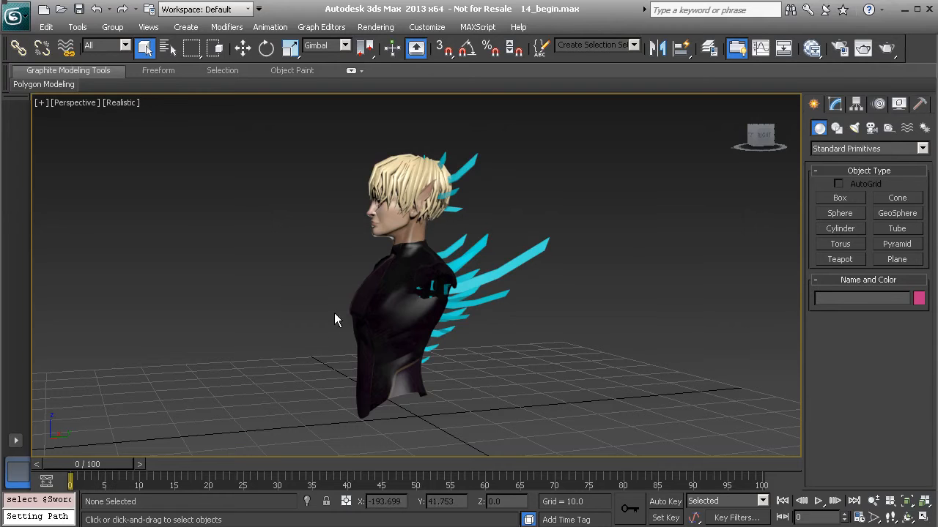
click(403, 306)
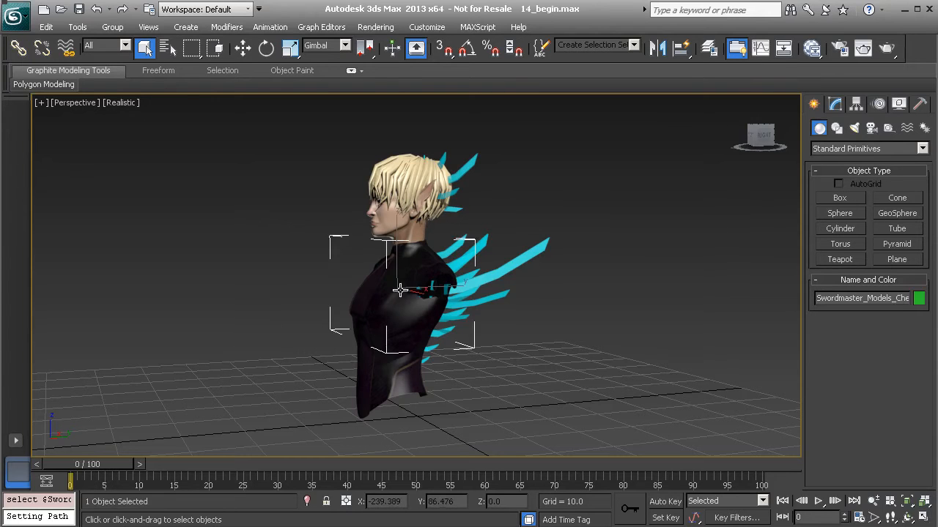
alt+middle_drag(375, 356, 401, 385)
click(369, 380)
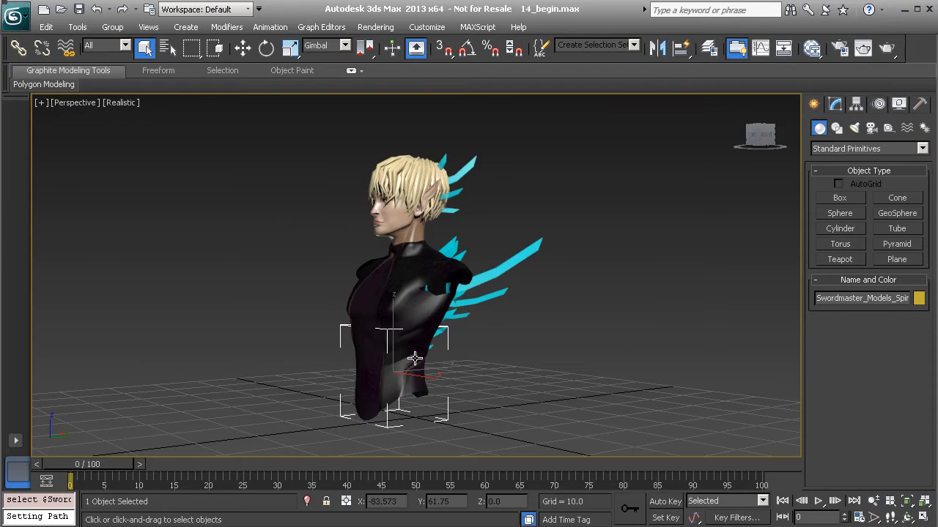
Try moving the waist piece and the torso piece above it separately, undoing each move.
key(w)
mouse_move(413, 352)
mouse_down()
mouse_move(379, 359)
mouse_move(407, 361)
mouse_up()
key(ctrl+z)
click(379, 347)
mouse_move(404, 326)
mouse_down()
mouse_move(334, 341)
mouse_move(403, 338)
mouse_up()
key(ctrl+z)
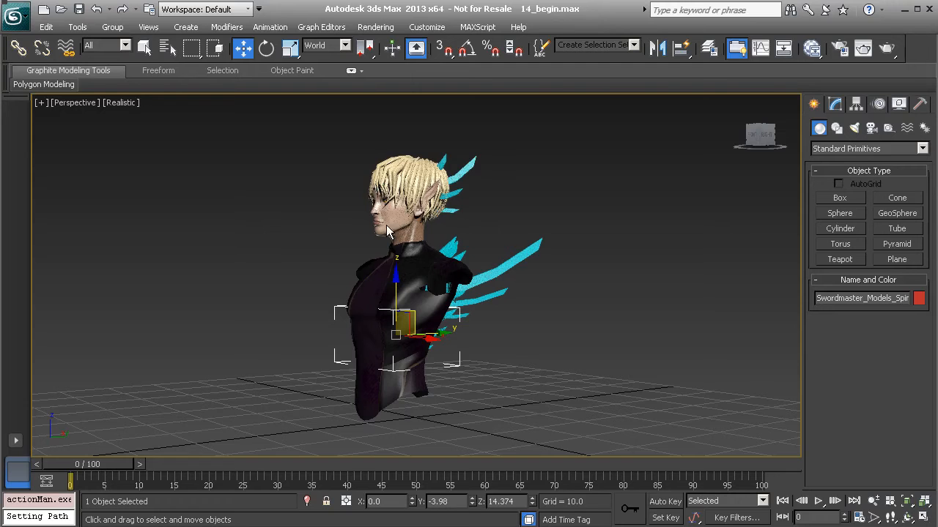
Group the lower back spikes with the waist piece under the name SpineA.
alt+middle_drag(443, 264, 437, 374)
scroll(437, 373, up, 3)
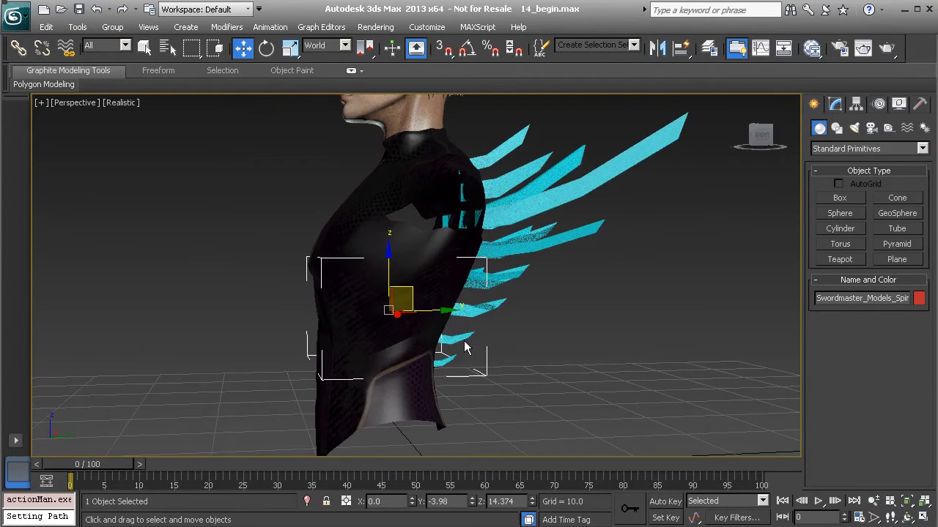
click(464, 338)
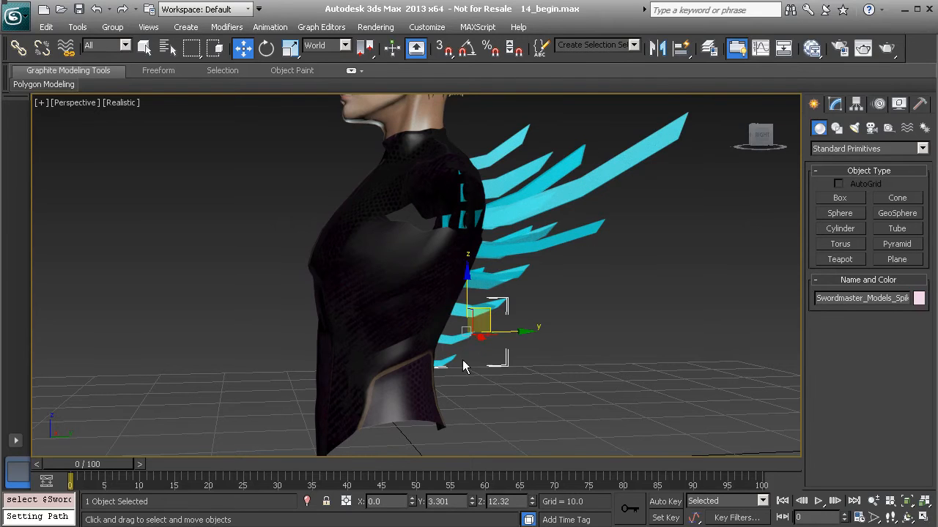
ctrl+click(409, 387)
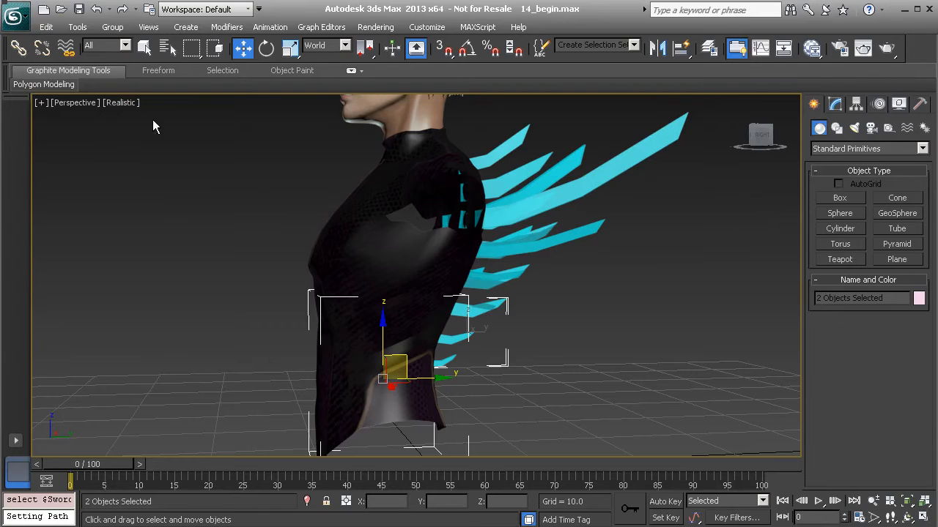
click(113, 27)
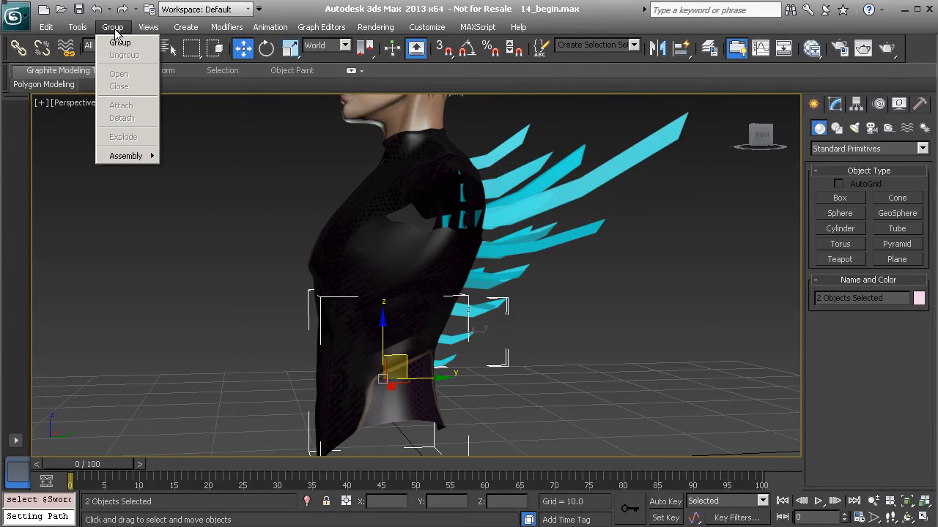
click(119, 44)
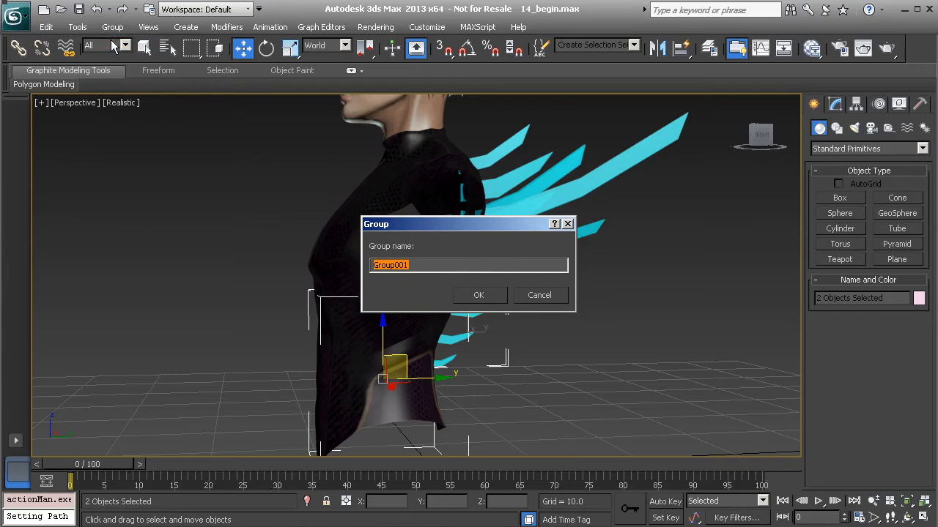
text(SpineA)
click(498, 299)
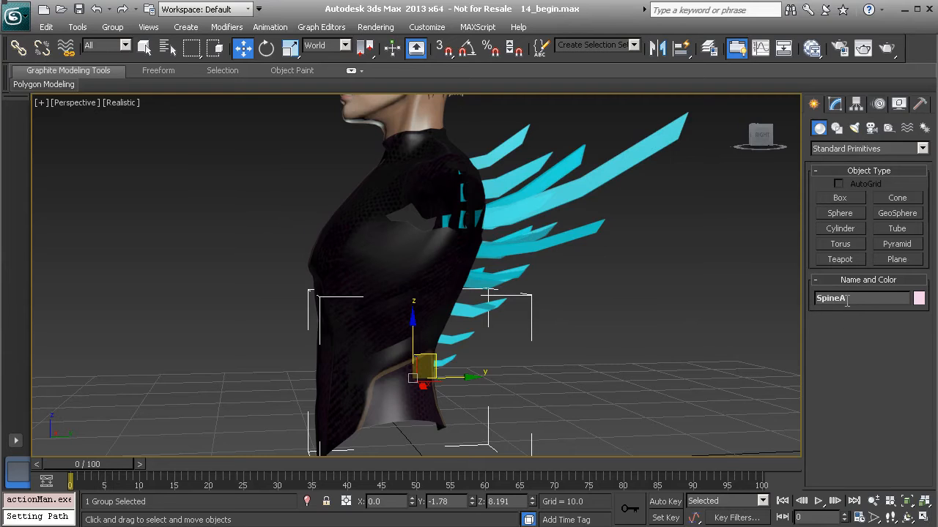
Compare the selected chest object with the SpineA group and check how the group is listed among the scene objects.
click(387, 246)
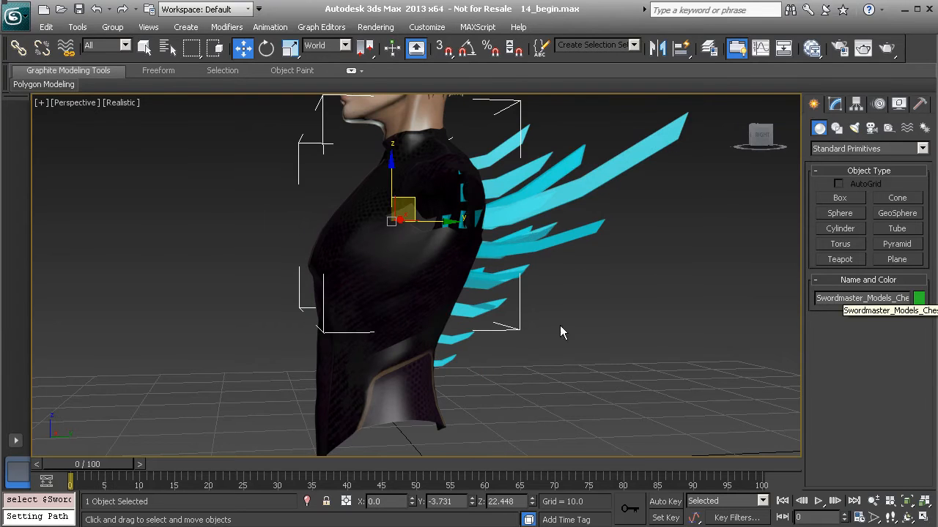
click(358, 368)
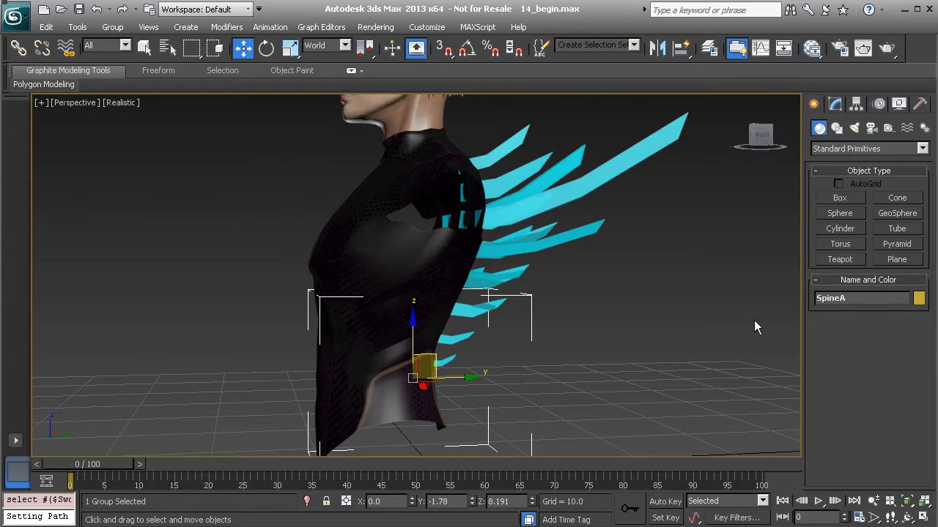
key(h)
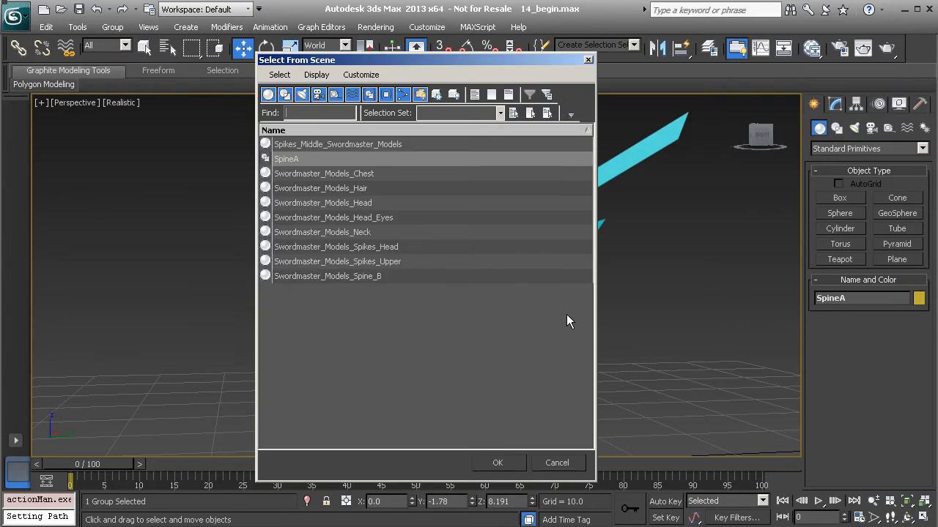
click(297, 159)
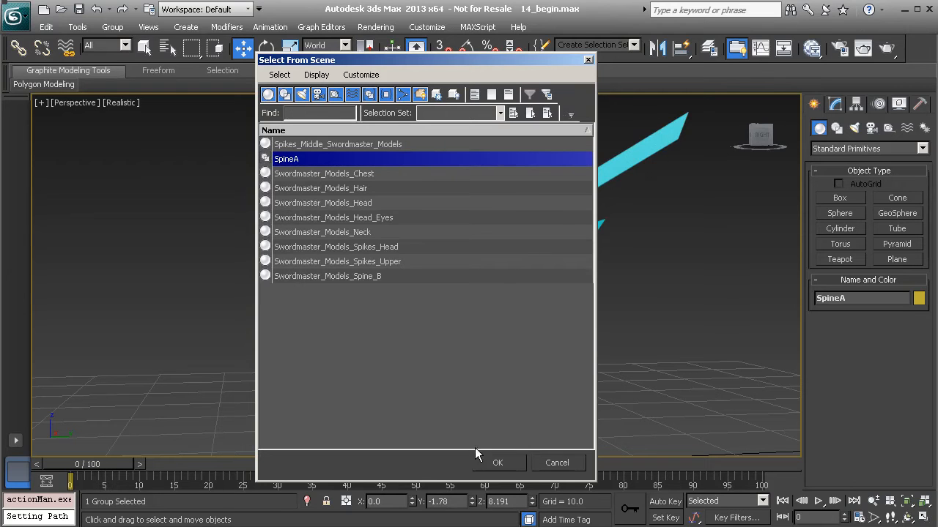
click(551, 464)
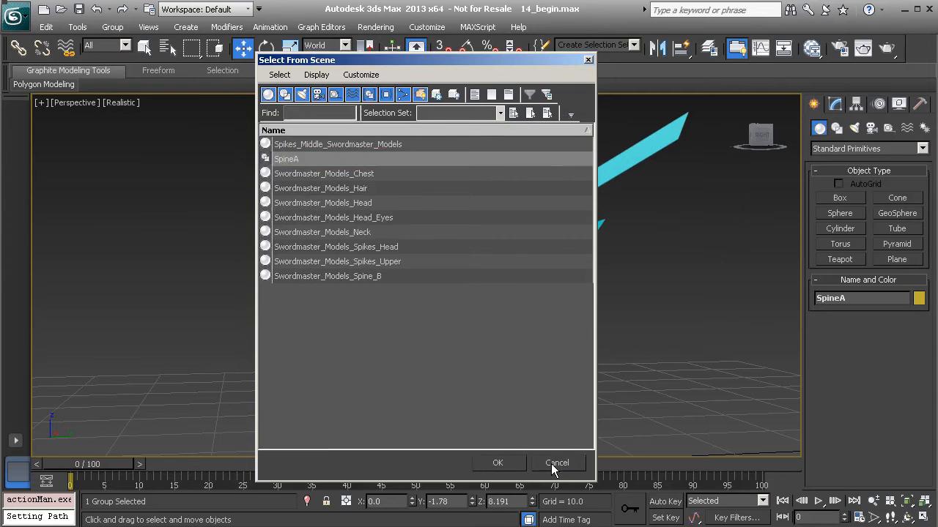
Try moving the SpineA group as one unit, undo the move, and reselect the group through its spikes and waist members.
scroll(377, 239, down, 3)
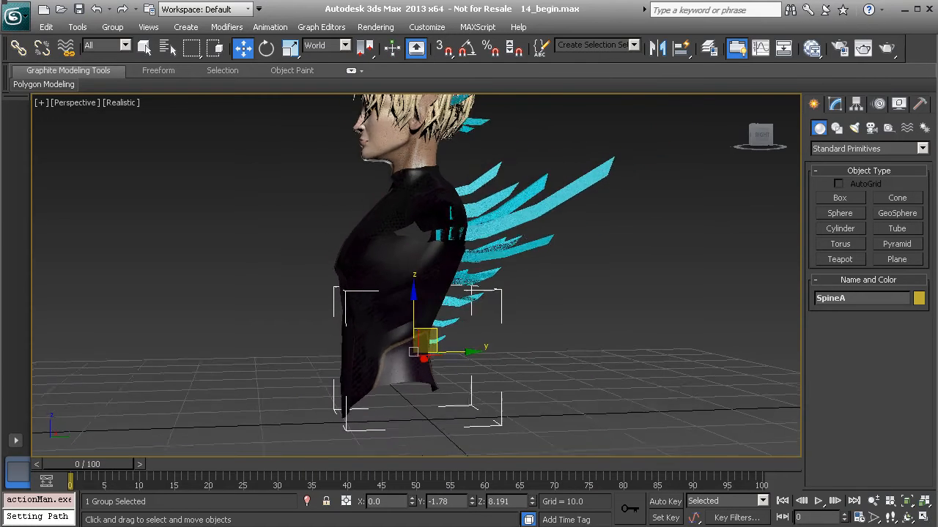
drag(433, 338, 456, 344)
key(ctrl+z)
click(452, 342)
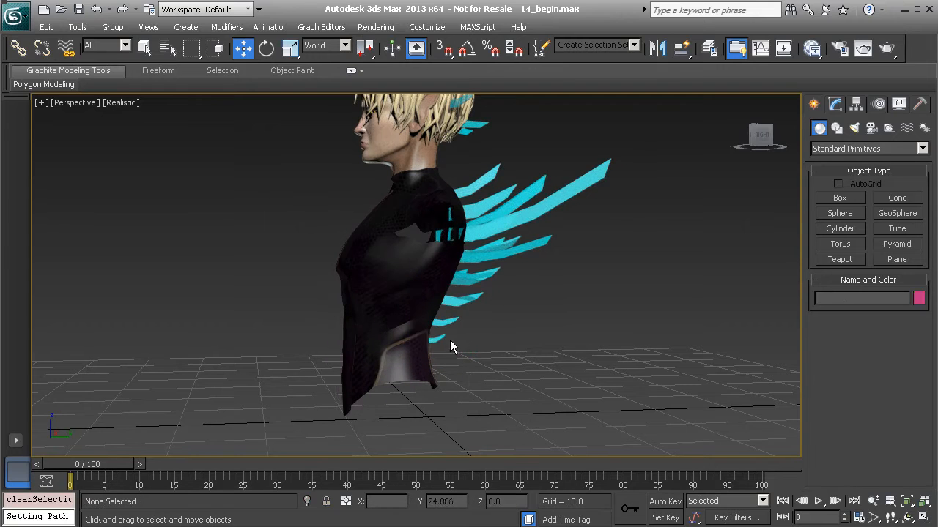
click(446, 321)
click(381, 365)
drag(434, 329, 435, 329)
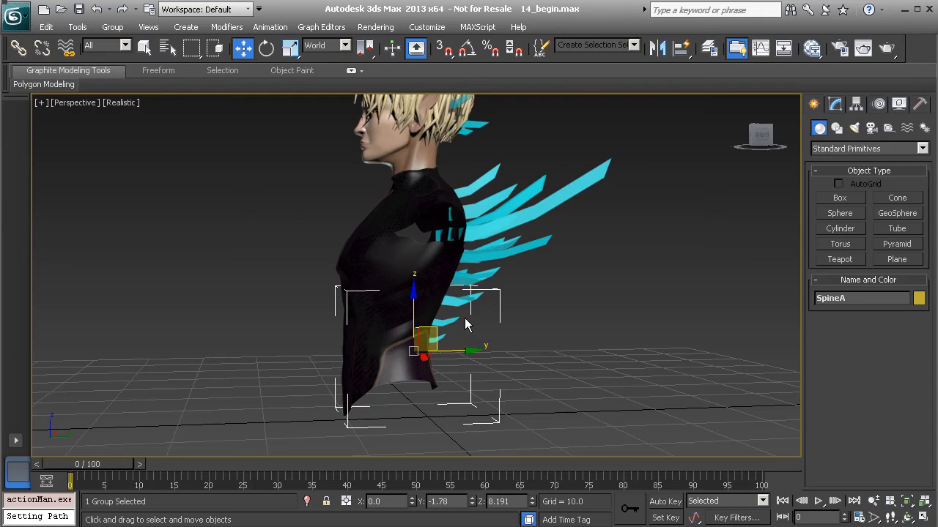
Open the SpineA group so its members can be edited, and select its bounding helper.
click(106, 28)
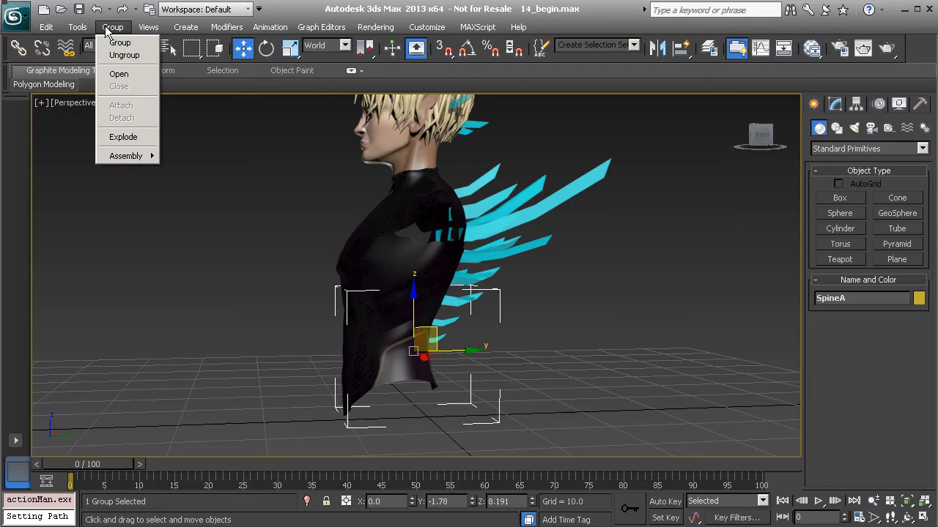
click(119, 74)
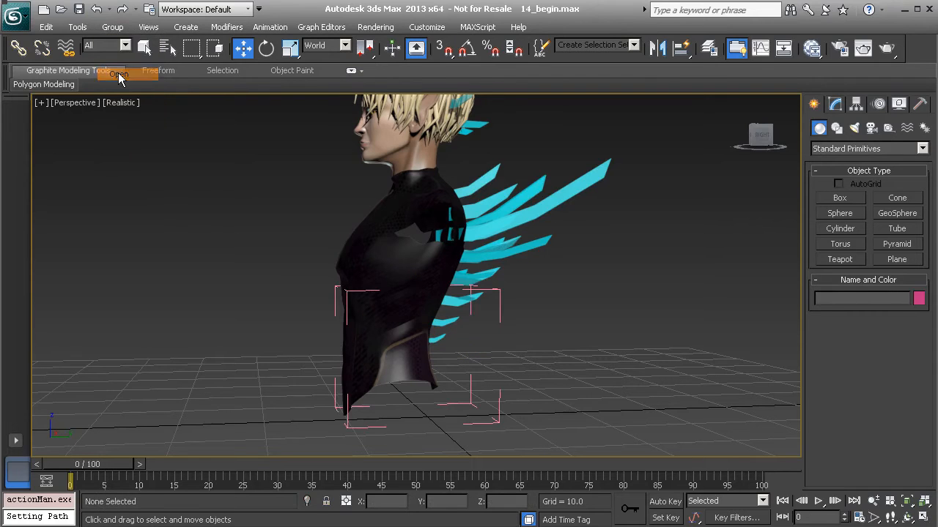
click(499, 295)
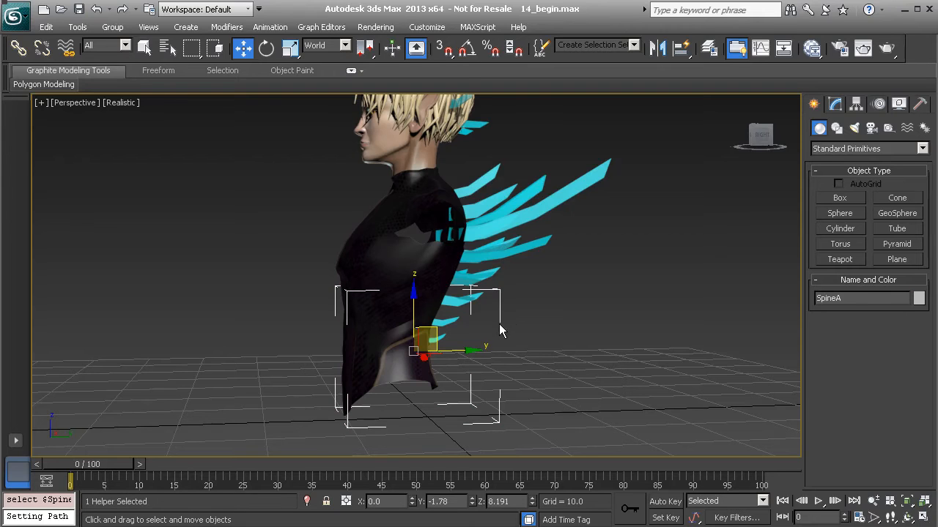
Try moving the open group by its helper and its waist and spike members individually, undoing the moves.
drag(434, 327, 402, 341)
key(ctrl+z)
click(389, 362)
key(ctrl+z)
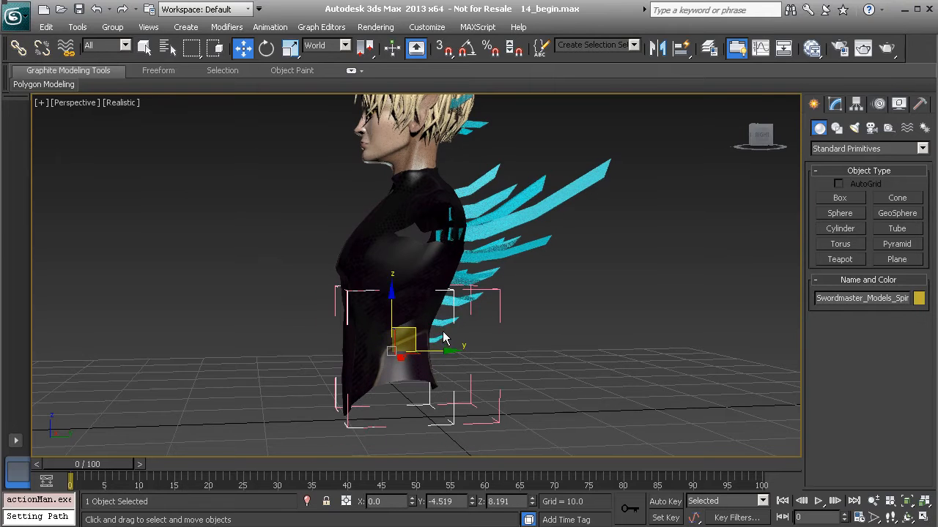
click(442, 327)
mouse_move(473, 298)
mouse_down()
mouse_move(540, 291)
mouse_move(413, 319)
mouse_move(449, 394)
mouse_move(488, 363)
mouse_move(487, 300)
mouse_up()
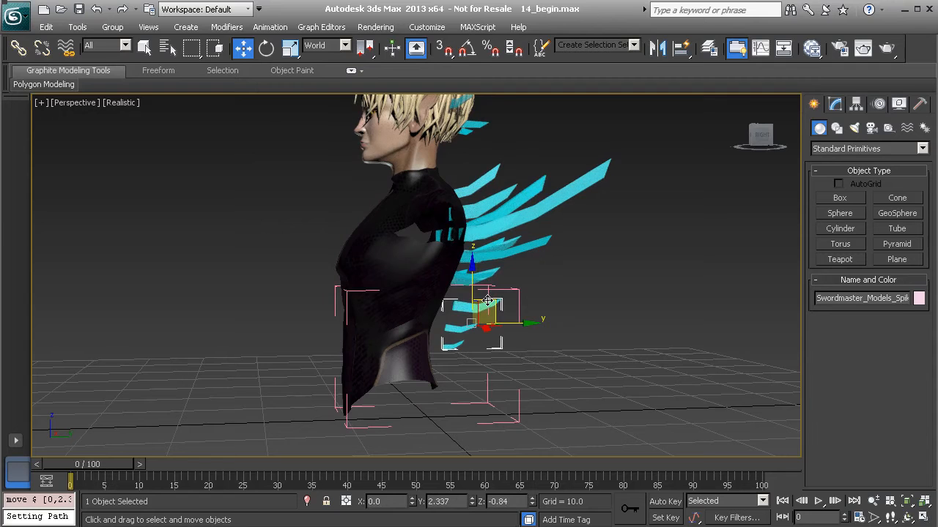
key(ctrl+z)
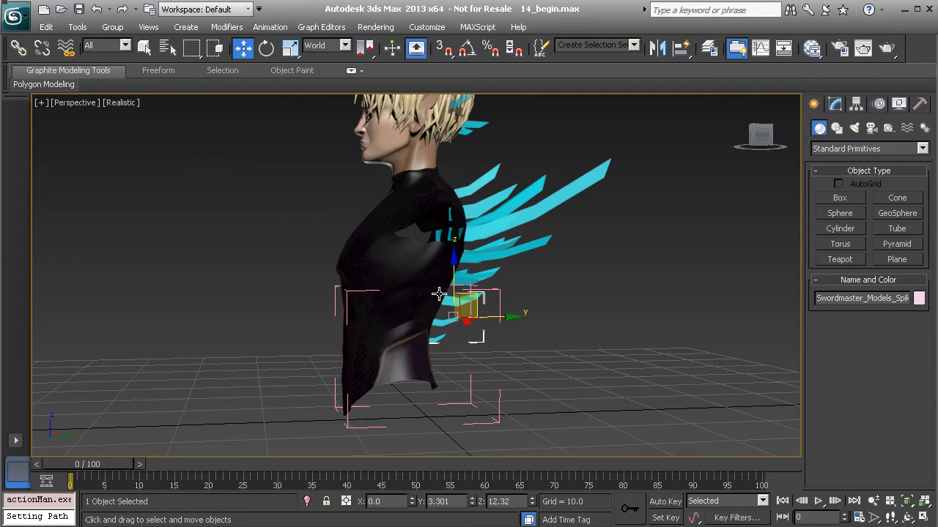
Detach the lower back spikes from the open SpineA group.
alt+middle_drag(474, 317, 453, 316)
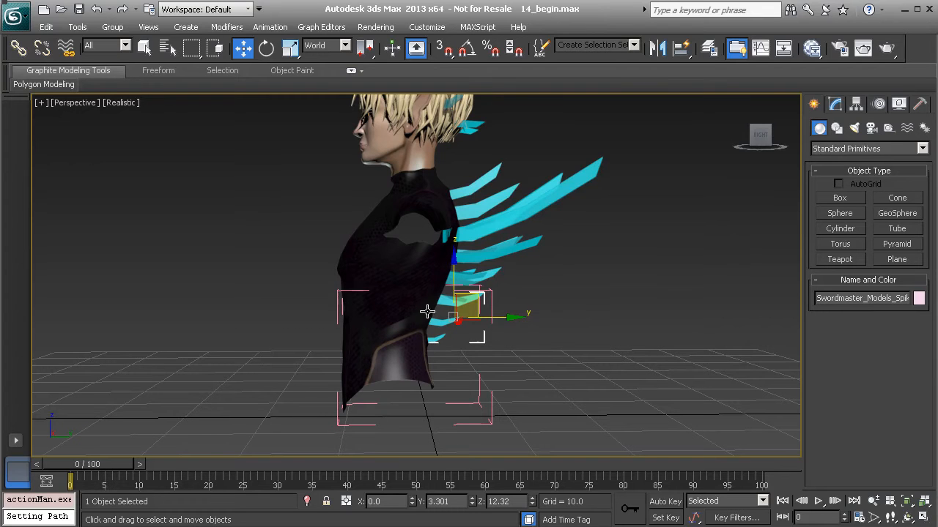
click(112, 27)
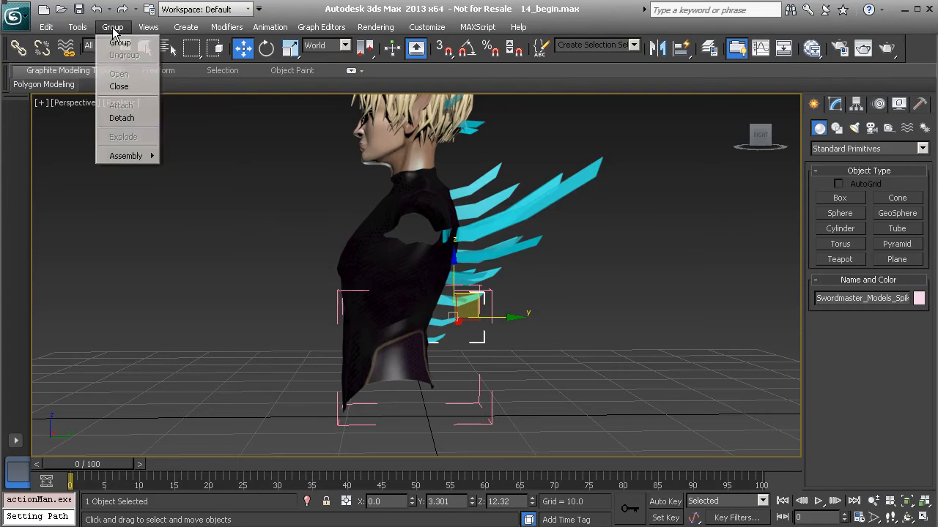
click(123, 119)
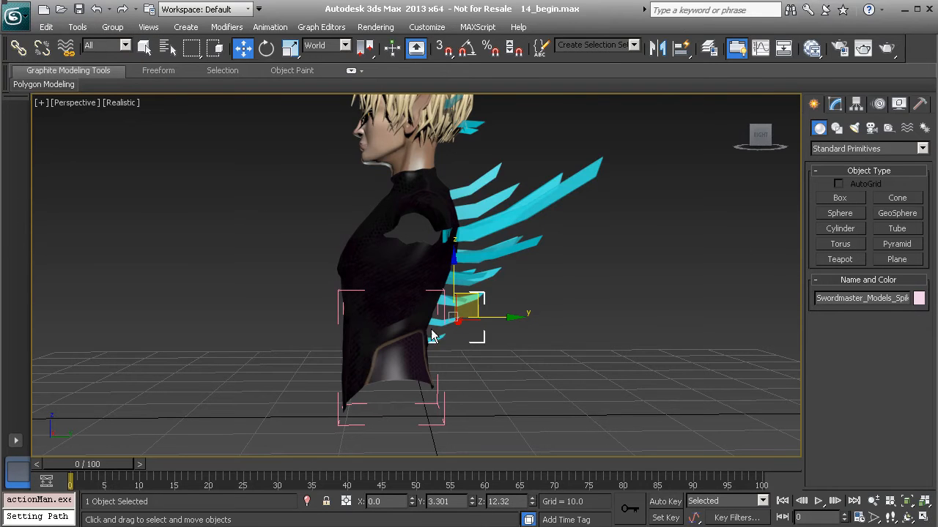
Try moving the SpineA helper and the detached lower spikes independently of each other, undoing both moves.
click(444, 401)
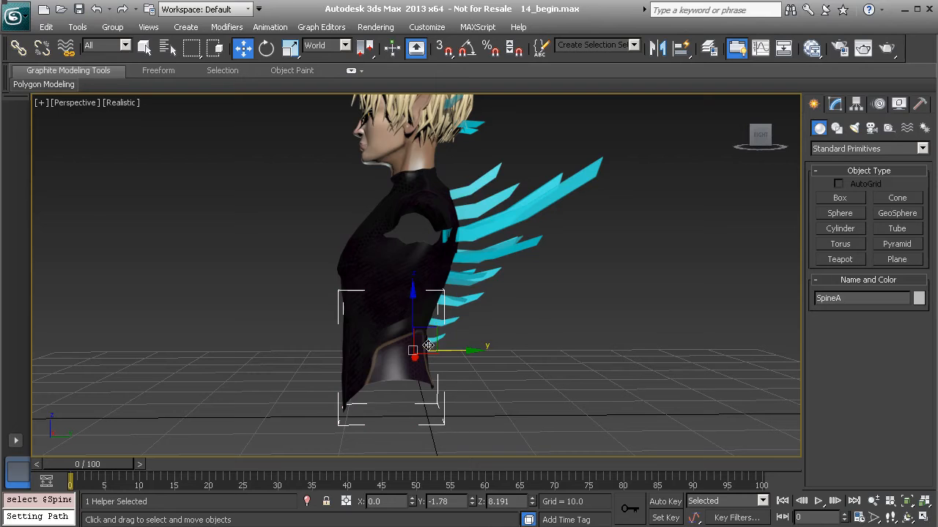
drag(425, 330, 400, 330)
key(ctrl+z)
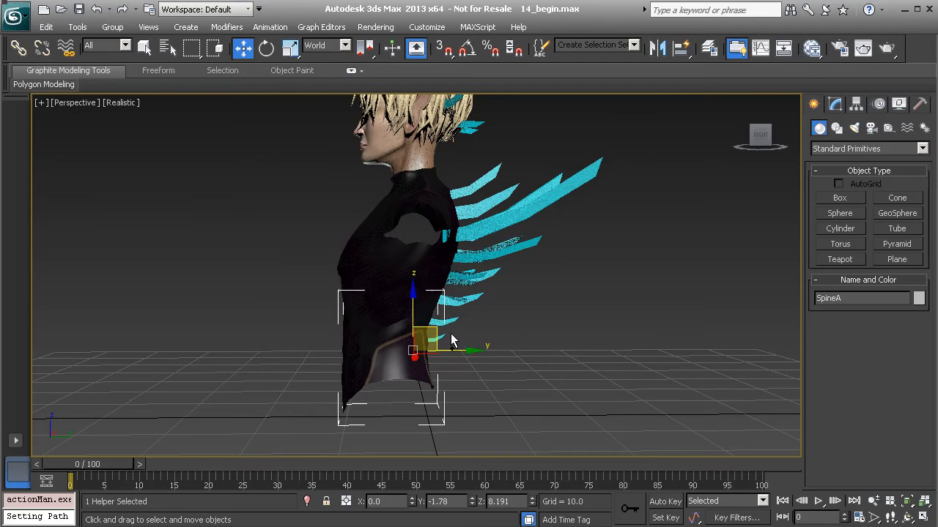
click(450, 322)
drag(468, 306, 514, 321)
key(ctrl+z)
Move the waist piece inside the open group forward, away from the torso, to about Y -20.2 and Z 6.8.
click(413, 356)
mouse_move(411, 336)
mouse_down()
mouse_move(411, 376)
mouse_move(406, 336)
mouse_up()
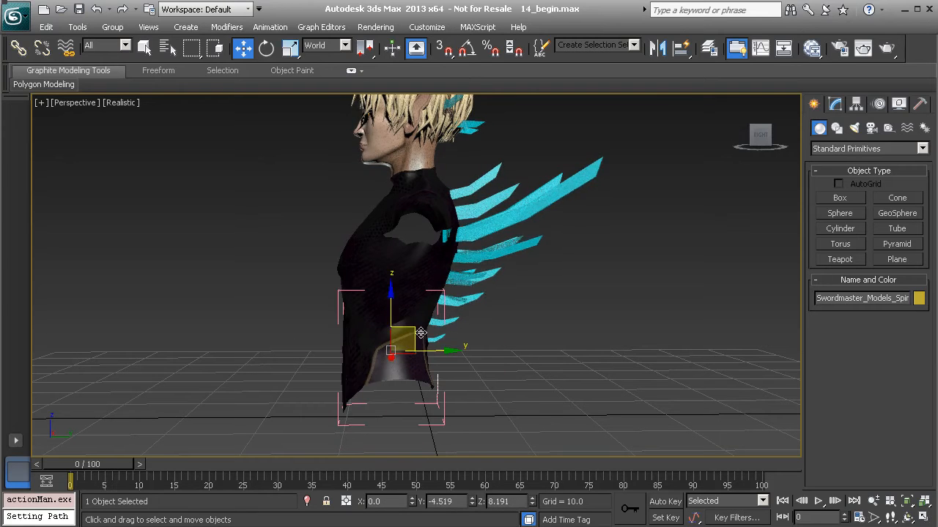
drag(410, 334, 286, 342)
key(ctrl+z)
click(405, 368)
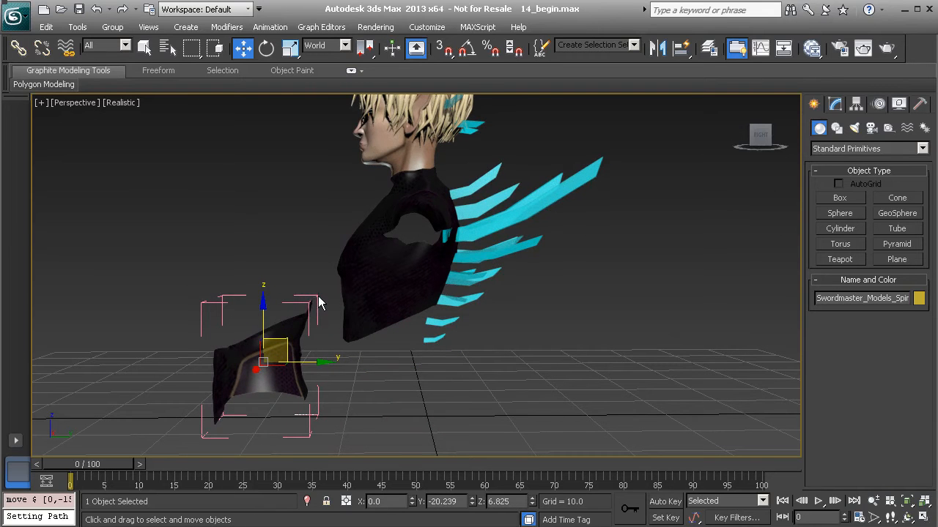
Try moving the SpineA helper from its pivot, and reselect the displaced waist piece.
click(425, 341)
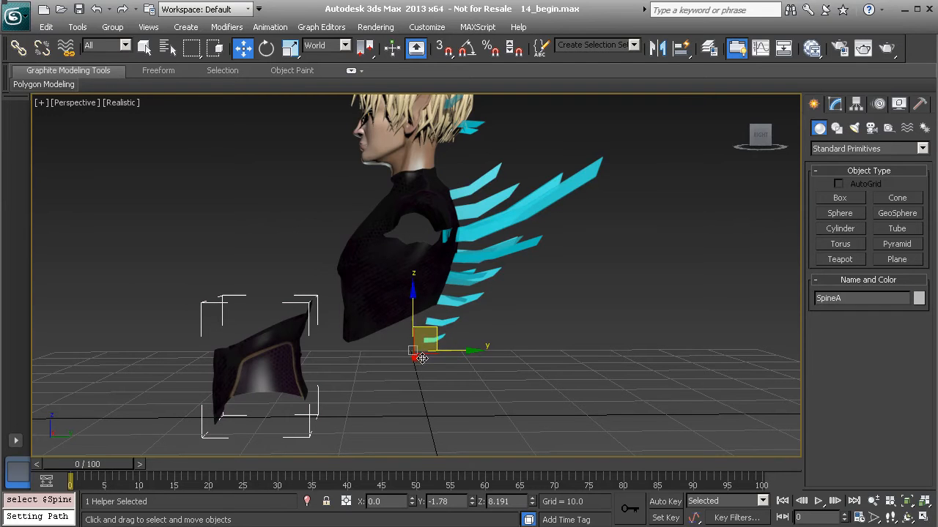
drag(436, 327, 300, 335)
click(289, 346)
drag(307, 356, 295, 352)
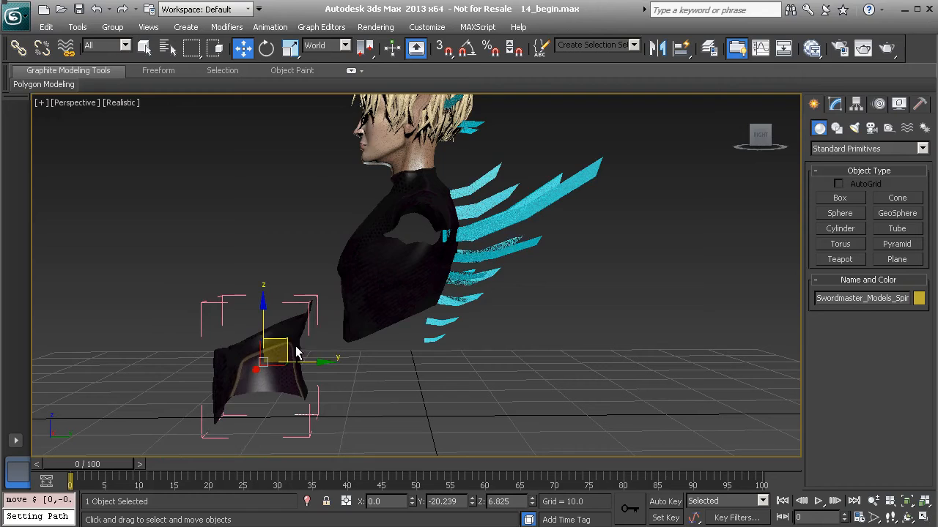
Try moving the SpineA helper, then undo that move and the waist piece's earlier displacement.
click(299, 302)
drag(435, 335, 395, 351)
key(ctrl+z)
key(ctrl+z)
key(ctrl+y)
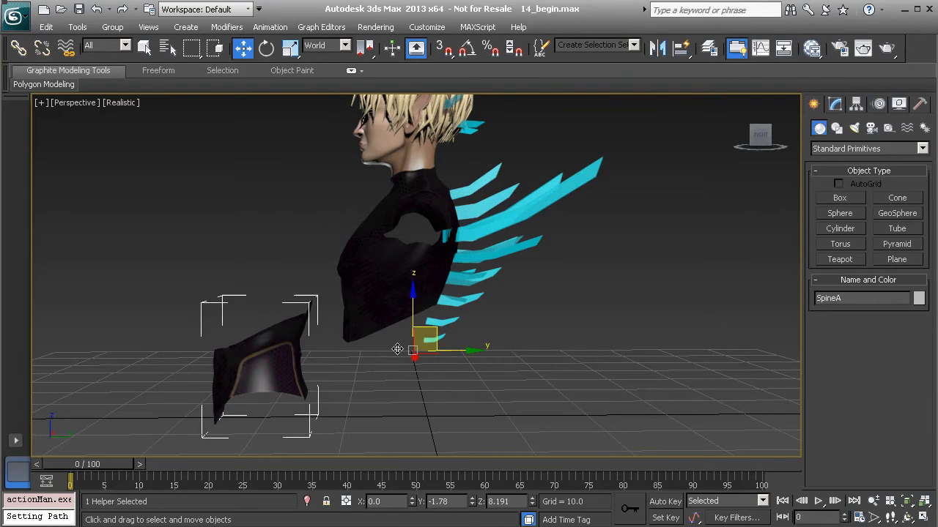
key(ctrl+z)
key(ctrl+z)
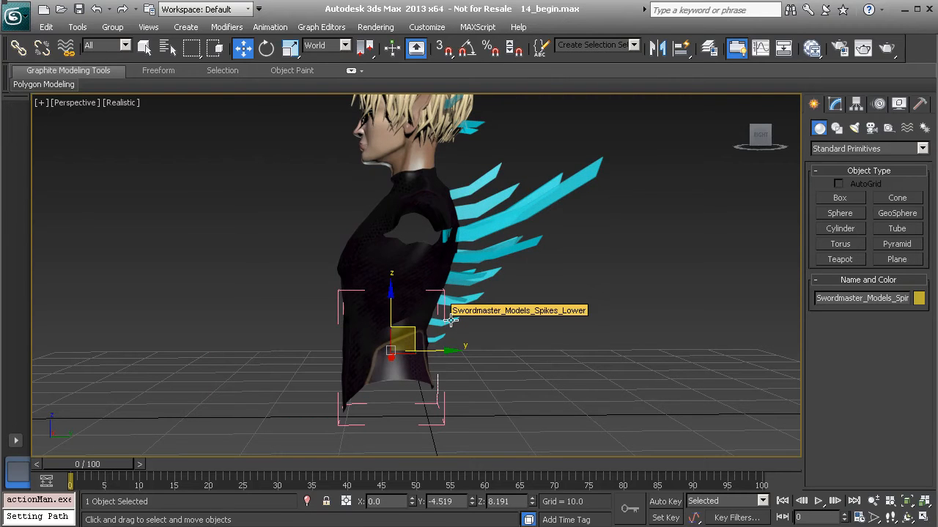
Attach the lower back spikes to the open SpineA group and close the group.
click(451, 320)
click(112, 29)
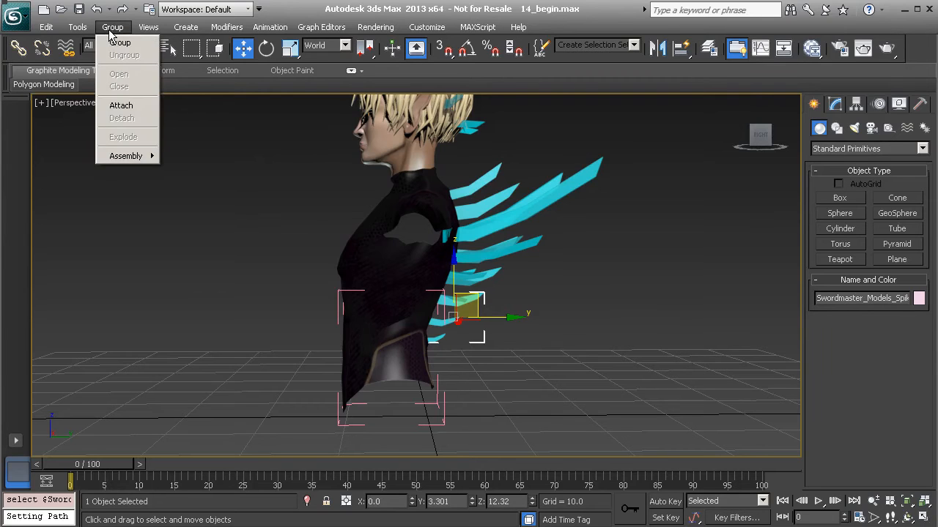
click(129, 107)
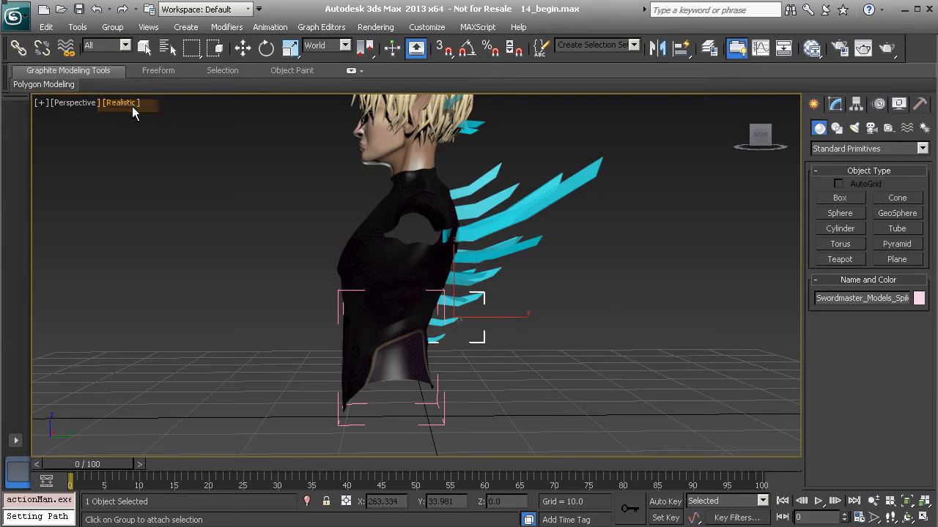
click(446, 408)
drag(432, 330, 393, 324)
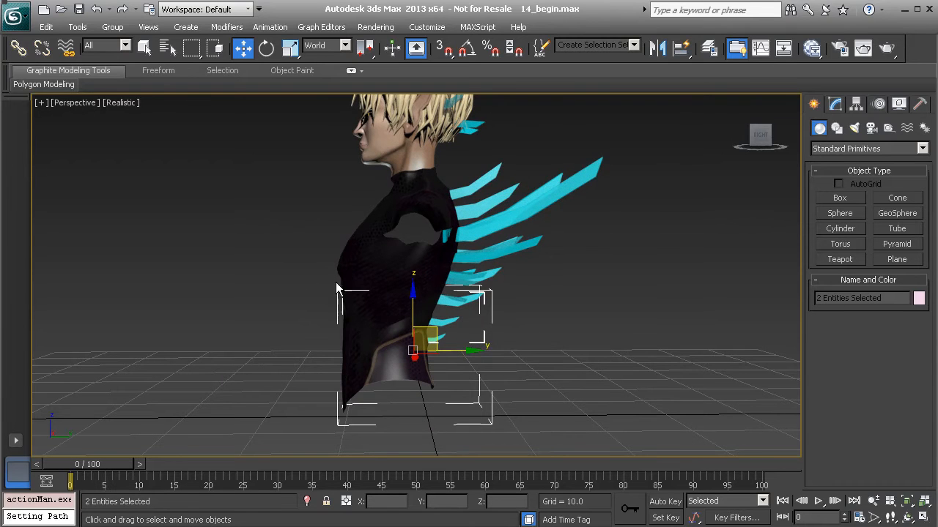
click(111, 29)
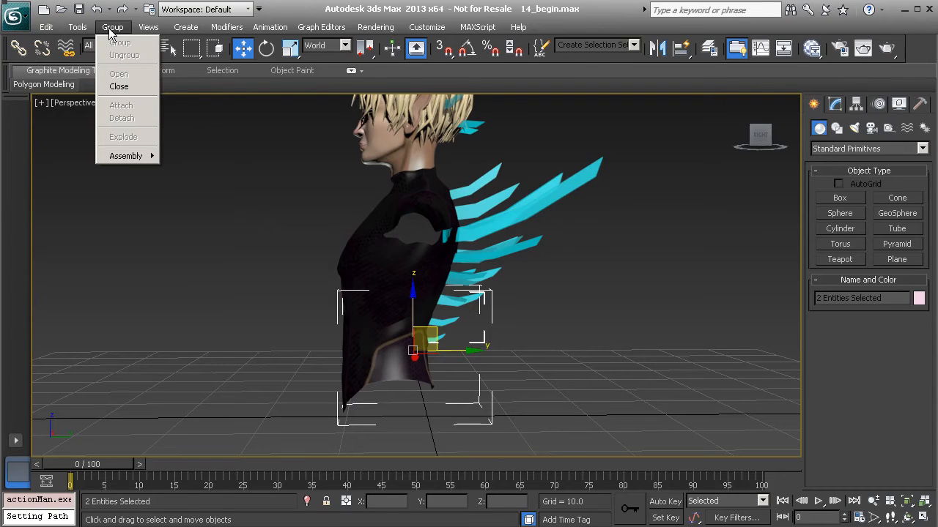
click(126, 87)
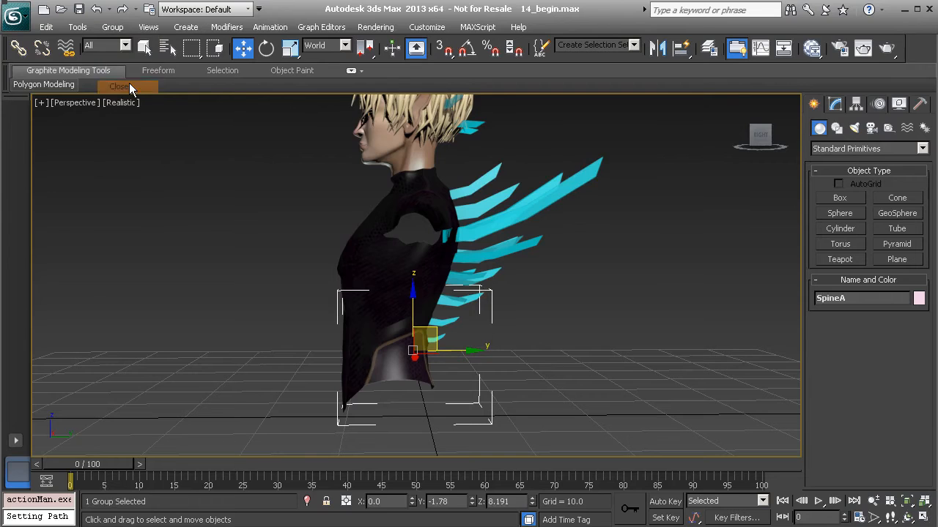
Explode the SpineA group and select the waist piece and lower spikes individually.
click(114, 28)
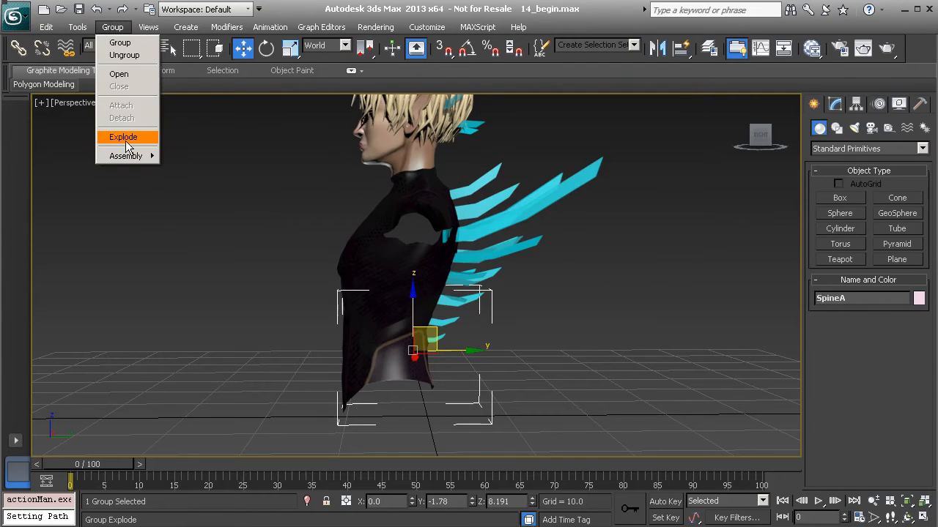
click(132, 141)
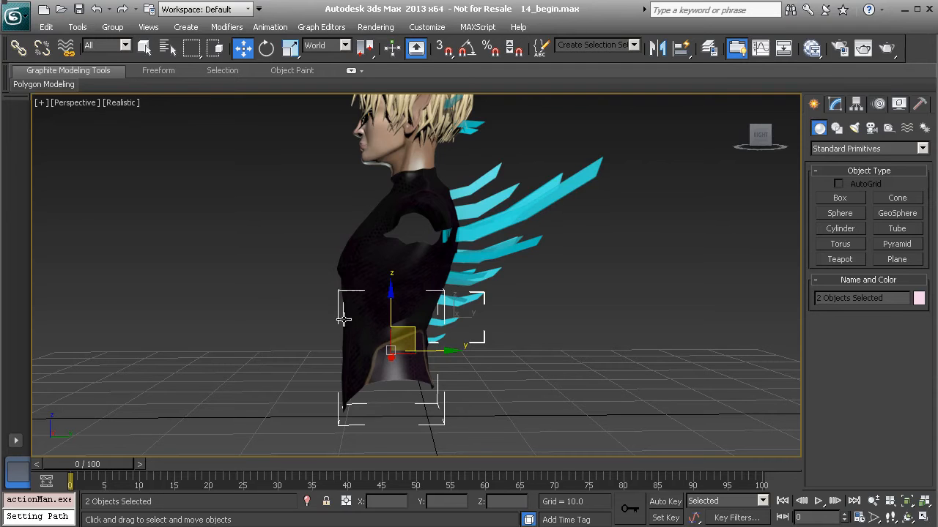
click(373, 339)
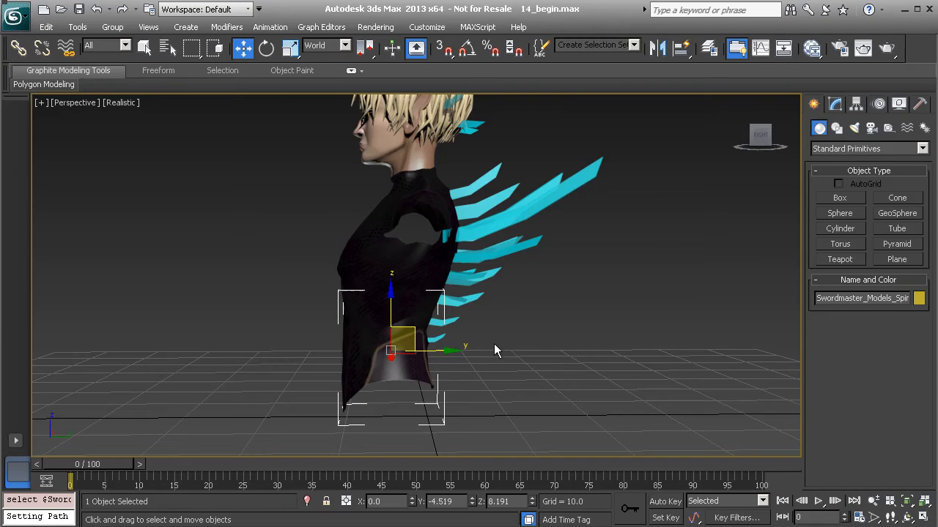
click(454, 322)
click(403, 332)
click(112, 27)
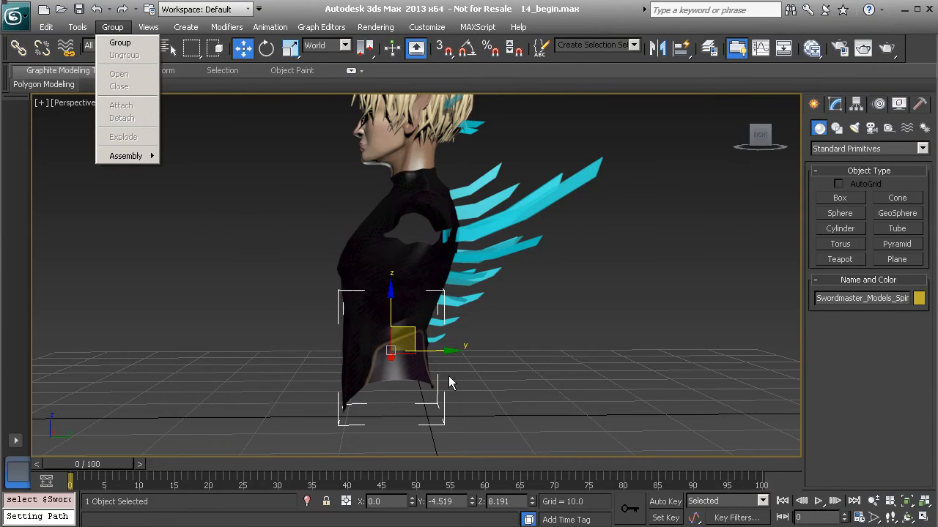
Group the lower spikes and the waist piece together, accepting the default group name.
click(450, 324)
click(446, 328)
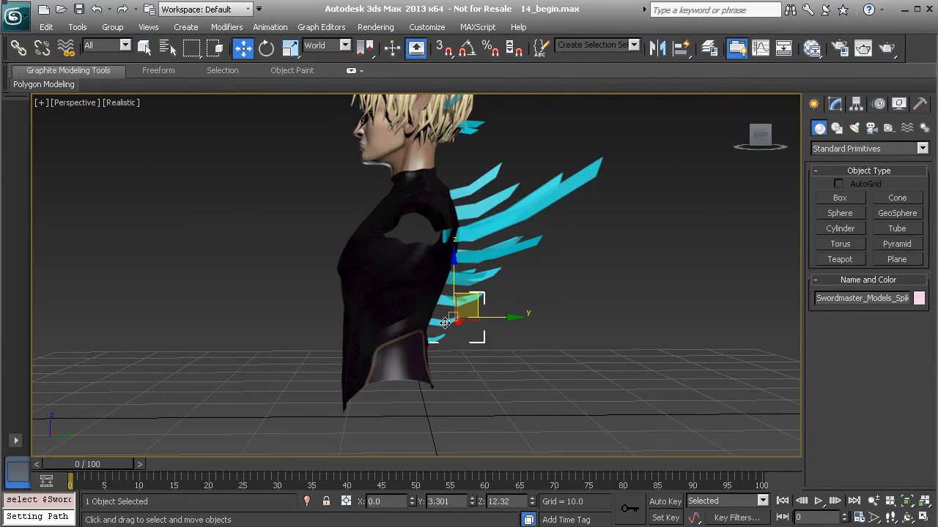
ctrl+click(409, 338)
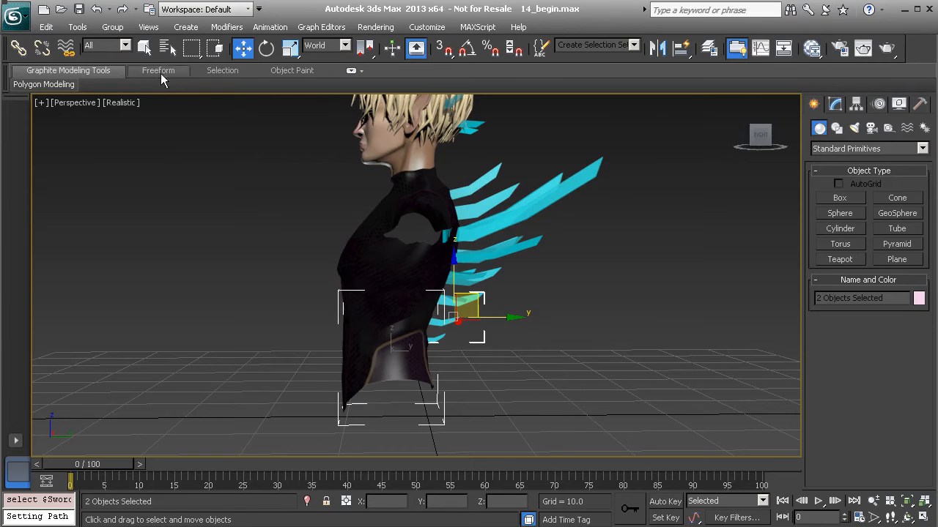
click(112, 28)
click(120, 43)
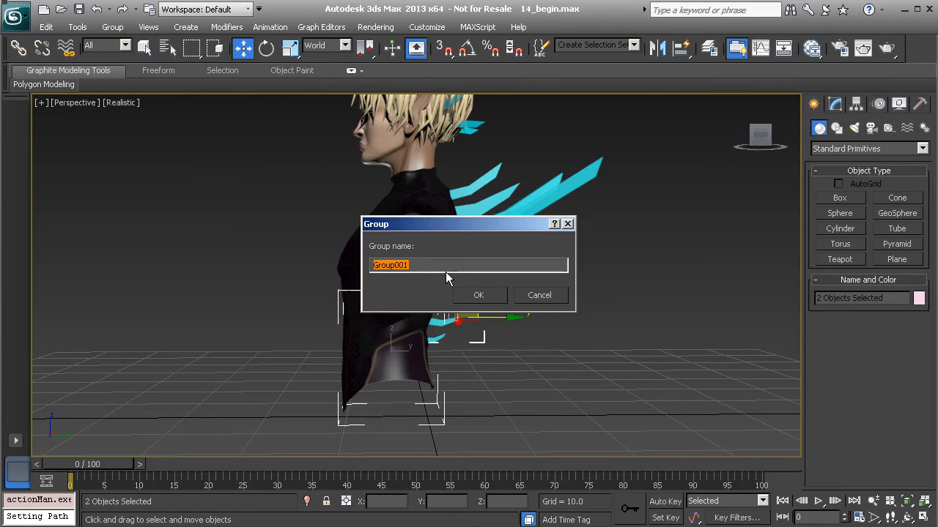
click(485, 301)
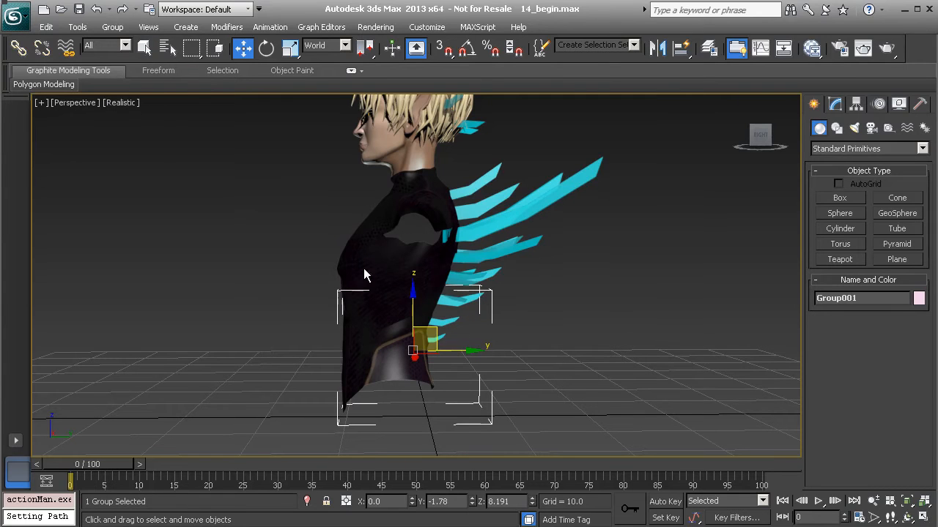
Ungroup the waist piece and lower spikes, and select each of them separately.
click(112, 28)
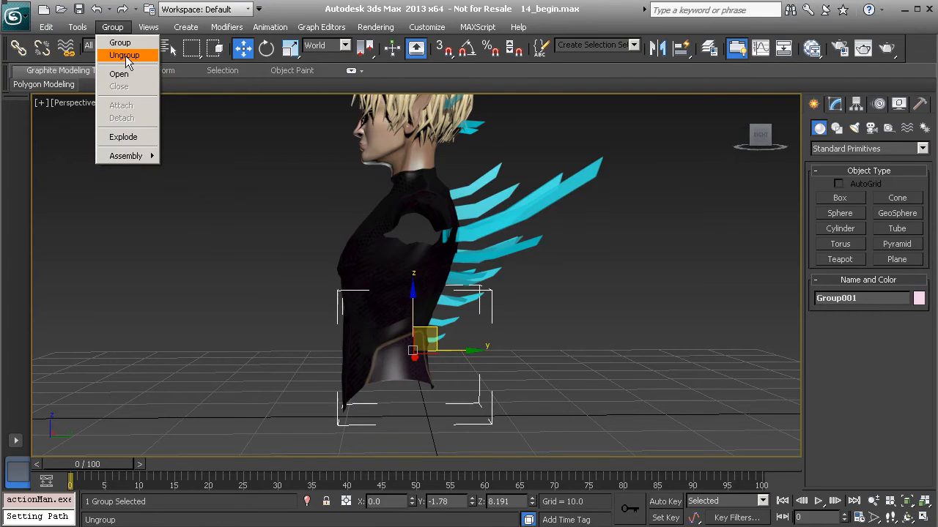
click(124, 56)
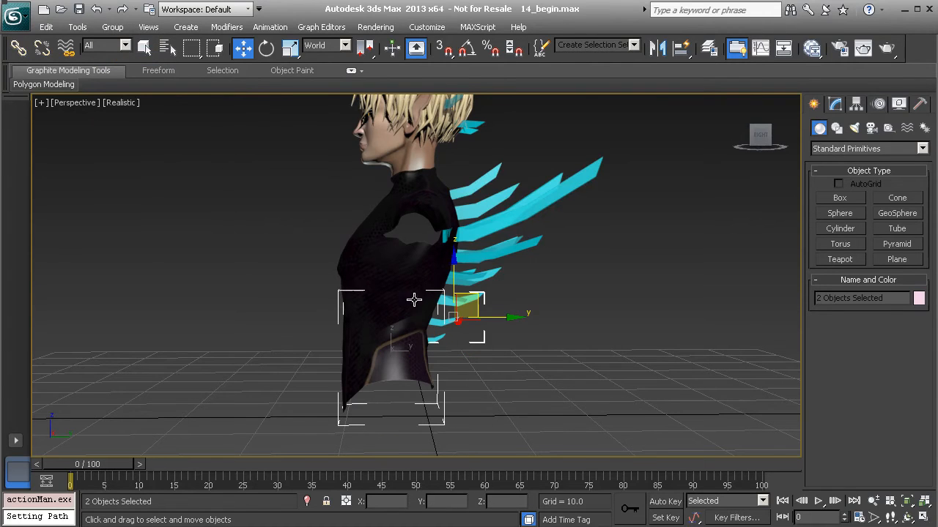
click(438, 323)
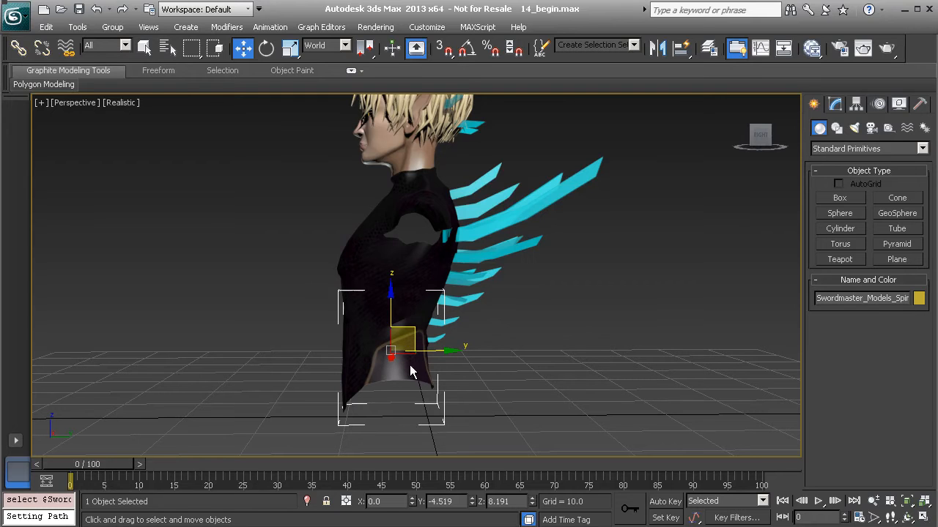
click(452, 321)
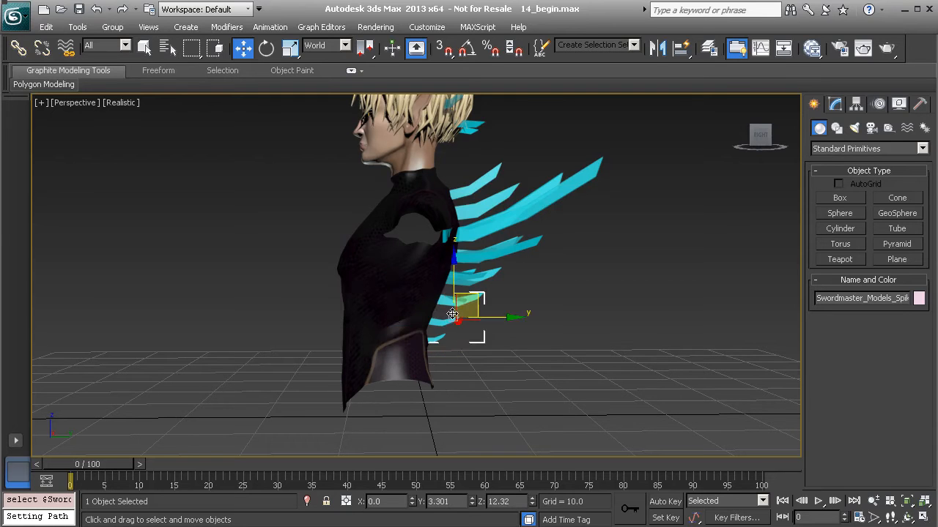
click(422, 335)
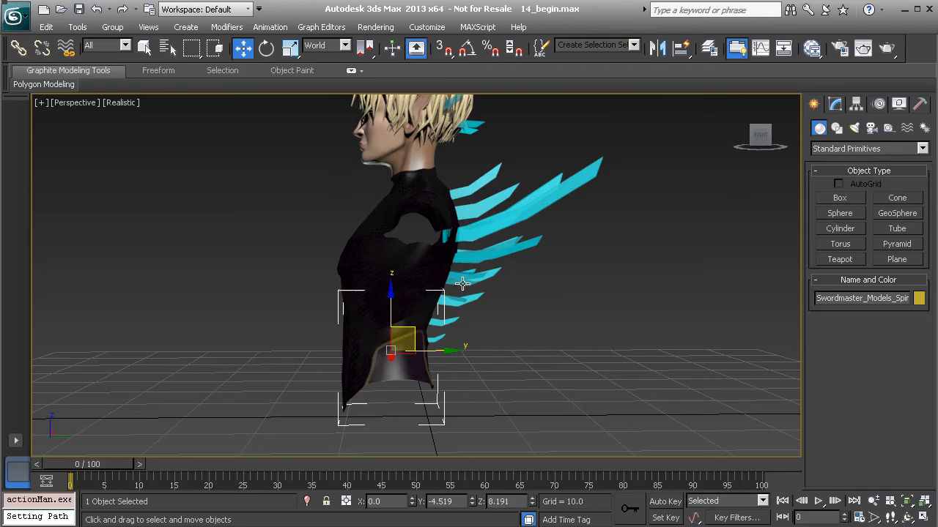
Assemble the lower spikes and the waist piece with a Luminaire head object, accepting the default name.
click(112, 27)
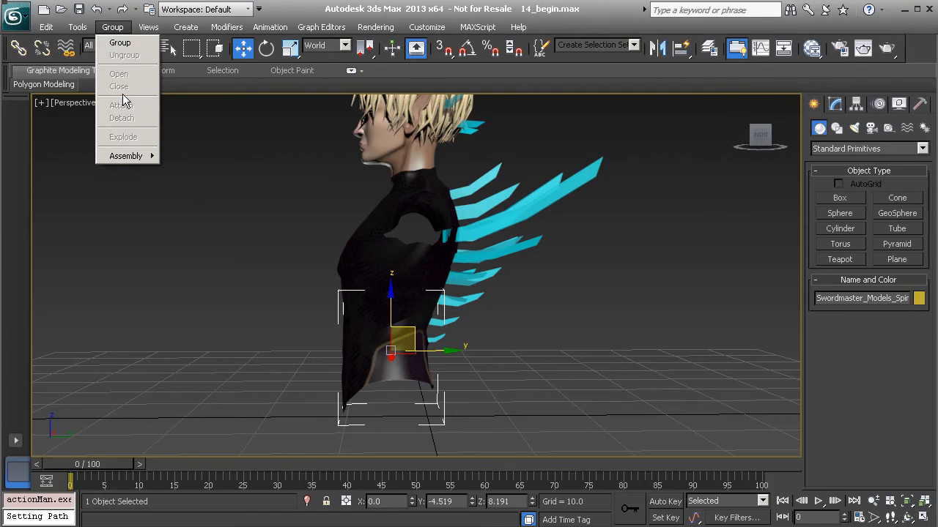
mouse_move(140, 160)
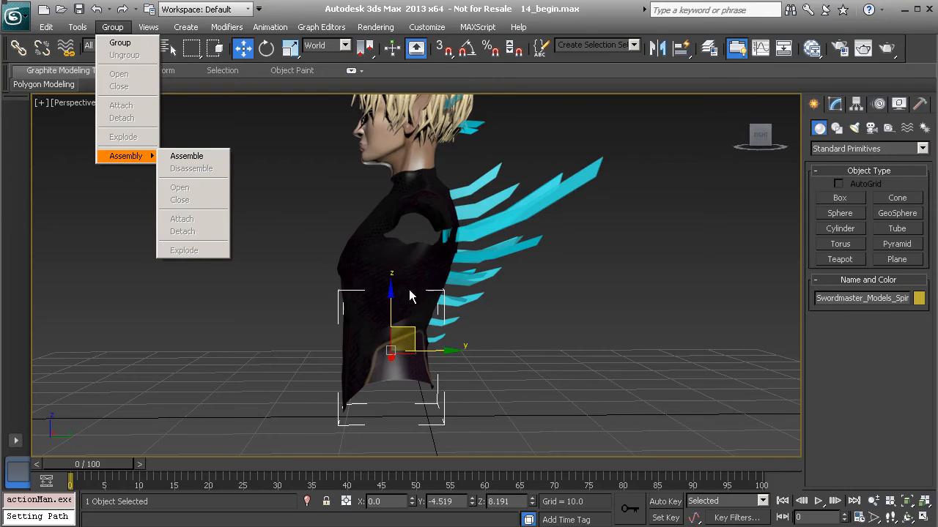
click(445, 324)
ctrl+click(410, 345)
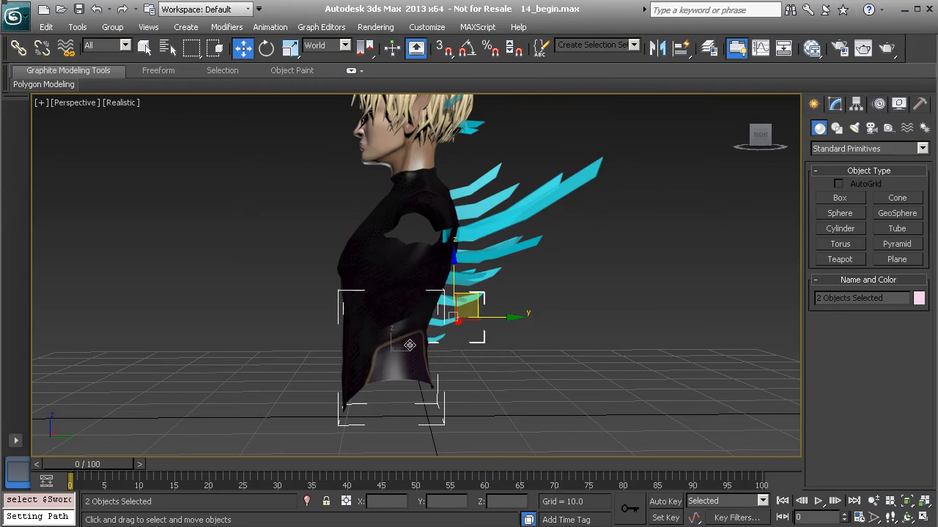
click(112, 27)
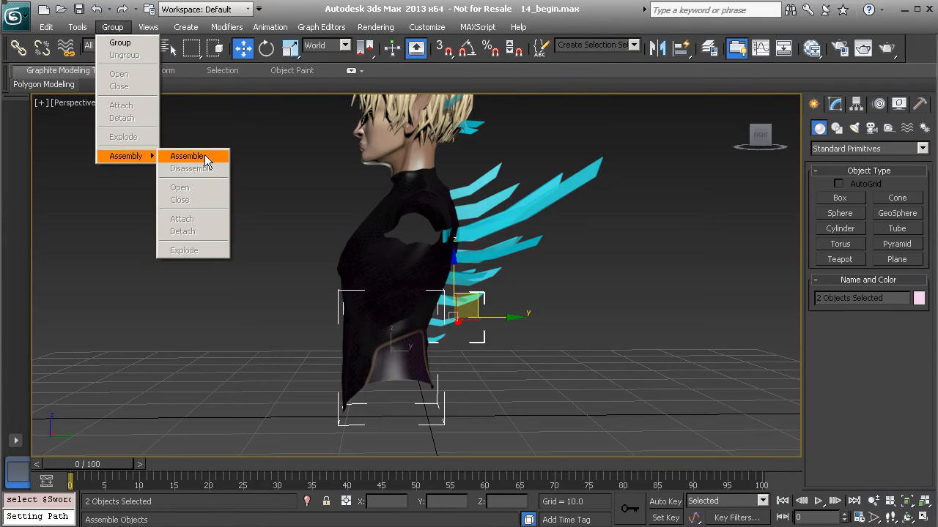
click(202, 158)
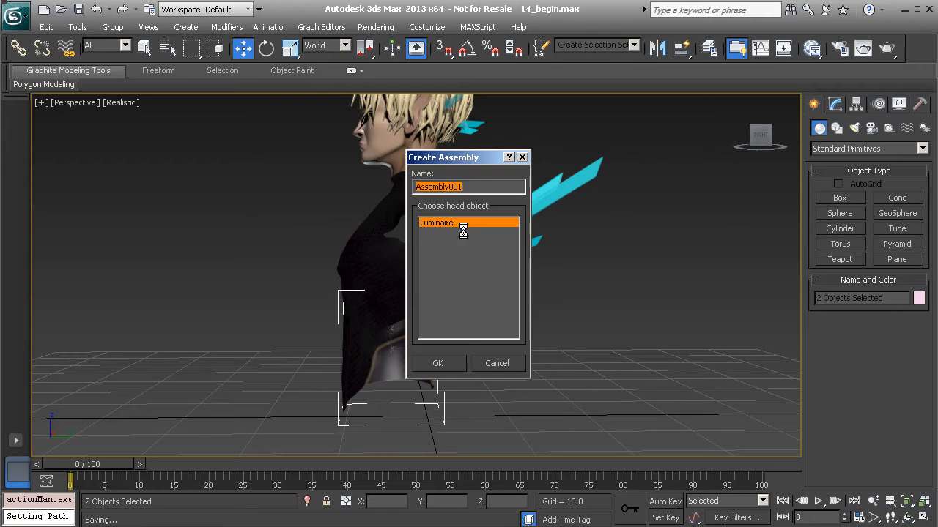
drag(469, 160, 418, 165)
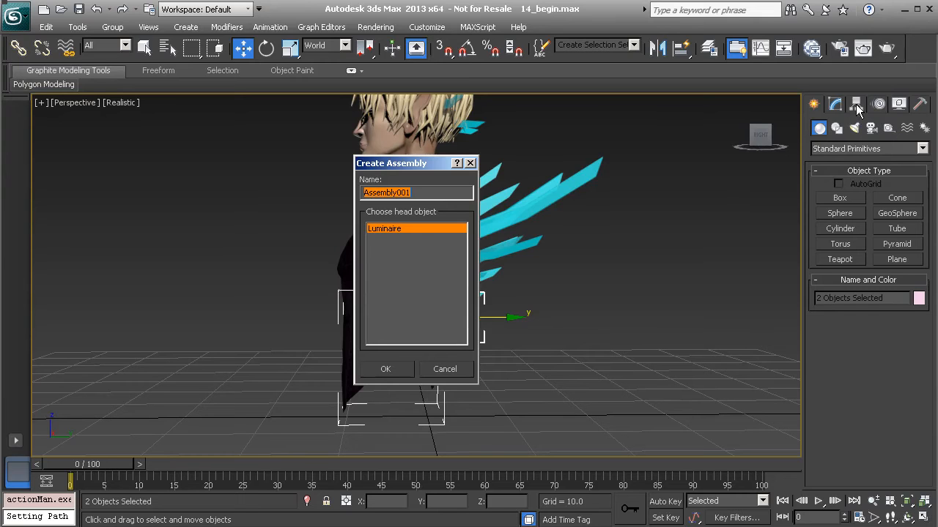
click(387, 370)
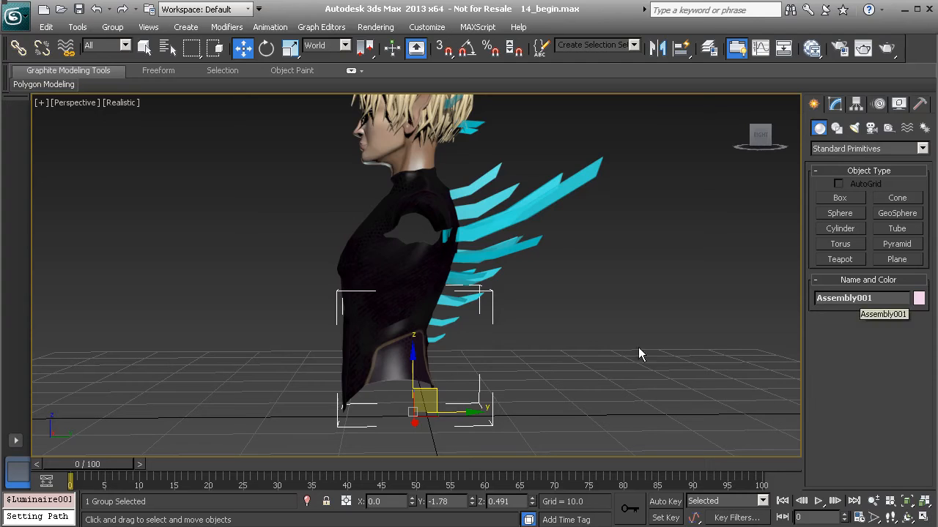
Try moving the closed assembly as a whole, cancel the move, and open the assembly.
mouse_move(432, 394)
mouse_down()
mouse_move(437, 418)
mouse_move(408, 392)
mouse_move(457, 356)
mouse_move(414, 393)
mouse_move(422, 380)
mouse_up()
right_click(422, 380)
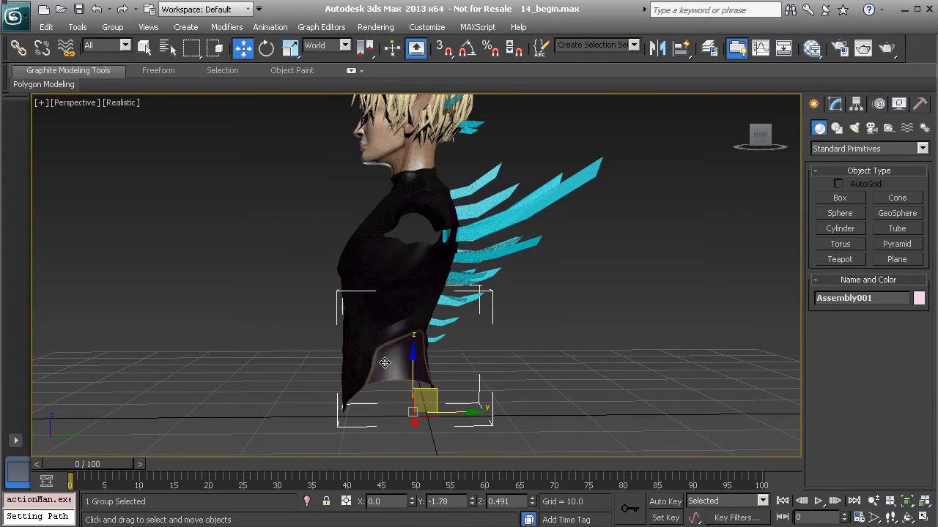
click(112, 27)
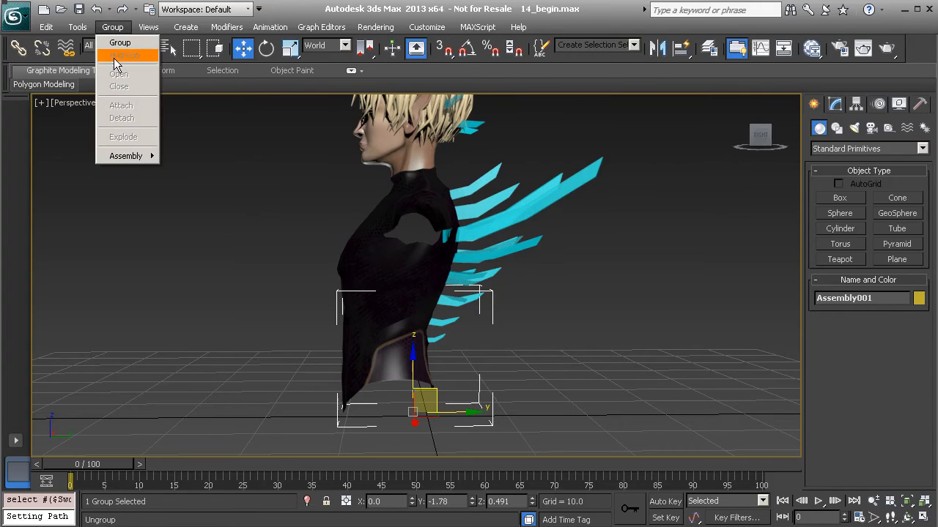
mouse_move(148, 161)
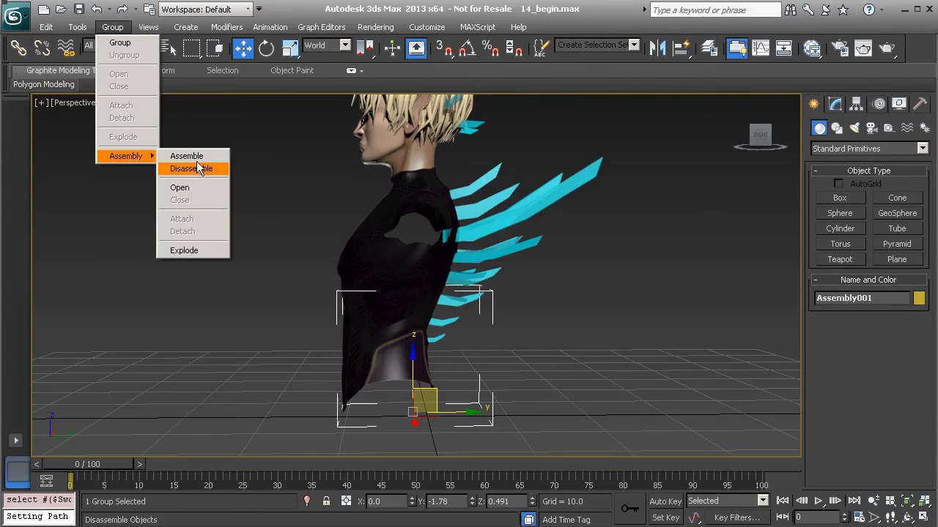
click(196, 187)
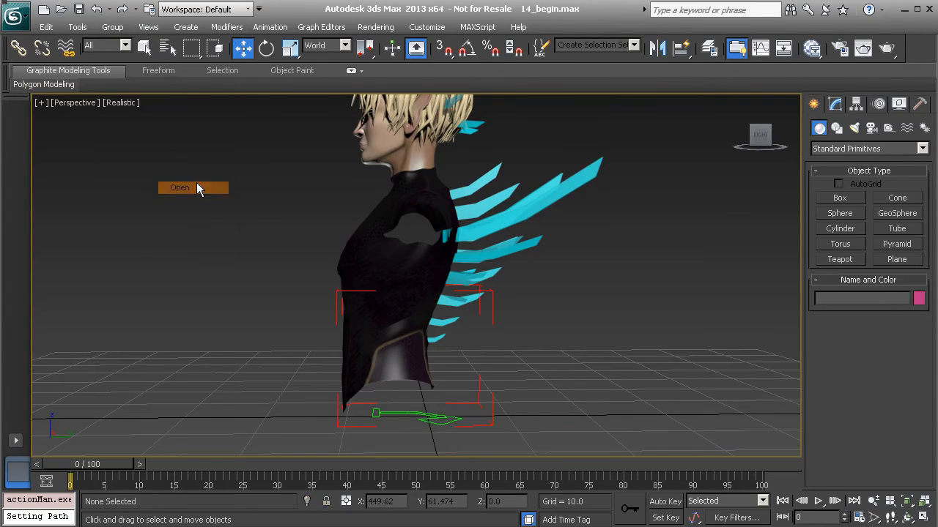
Try rotating the assembly's Luminaire head object and undo the rotation.
click(440, 422)
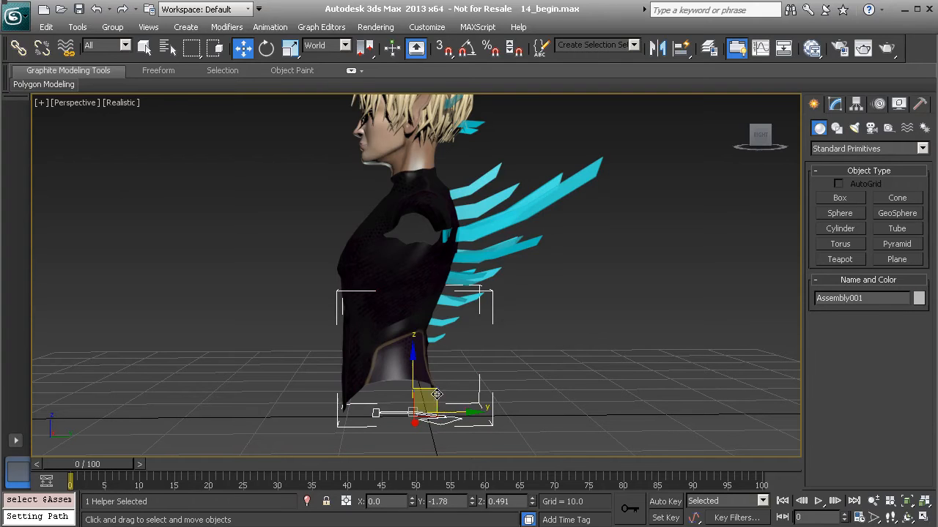
key(e)
drag(441, 368, 457, 394)
key(ctrl+z)
Try moving the waist piece on its own inside the open assembly and undo the move.
click(520, 374)
click(386, 337)
key(w)
drag(397, 383, 349, 329)
key(ctrl+z)
Try moving the lower spikes and the Luminaire head separately inside the open assembly, undoing both moves.
click(451, 323)
drag(477, 298, 519, 301)
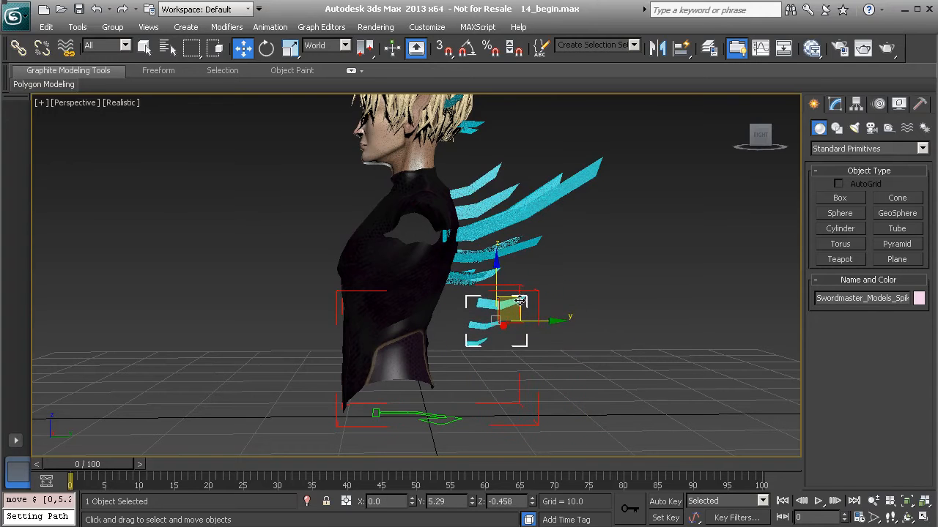
click(417, 416)
drag(417, 416, 414, 364)
key(ctrl+z)
key(ctrl+z)
key(ctrl+z)
key(ctrl+z)
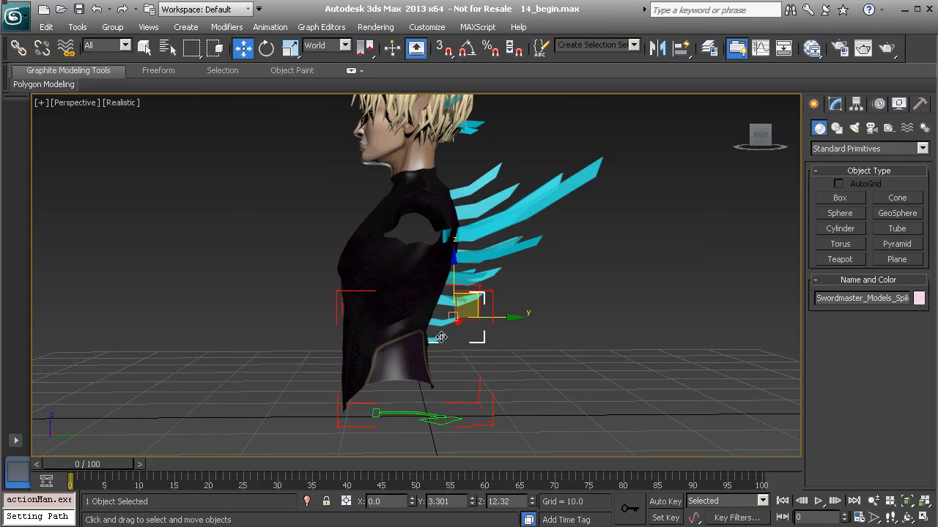
Attach the chest piece to the open assembly, then try moving the whole assembly and undo that move.
alt+middle_drag(390, 334, 360, 303)
scroll(406, 334, up, 2)
click(338, 306)
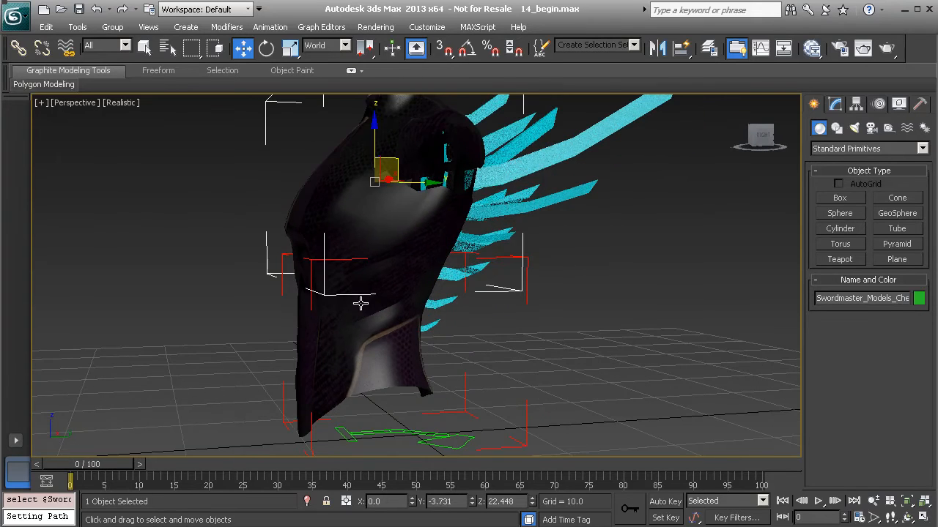
click(112, 27)
mouse_move(147, 160)
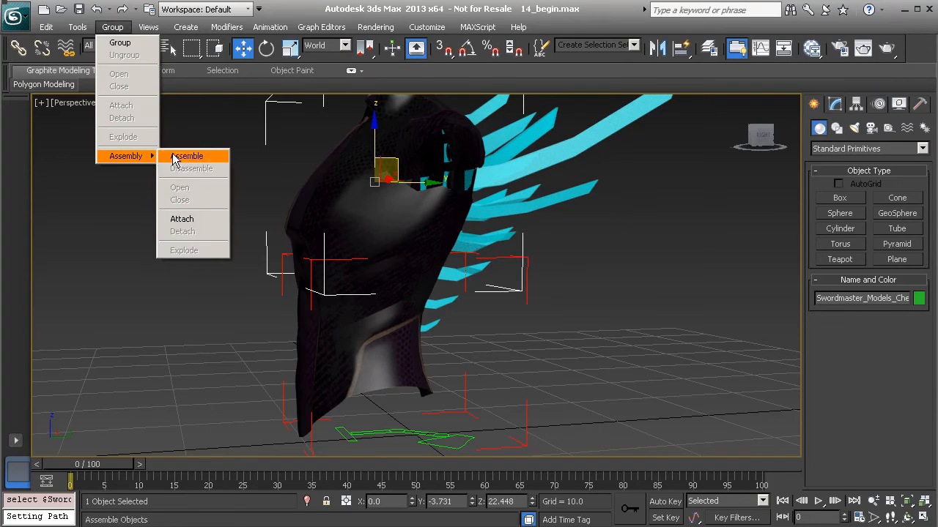
click(209, 220)
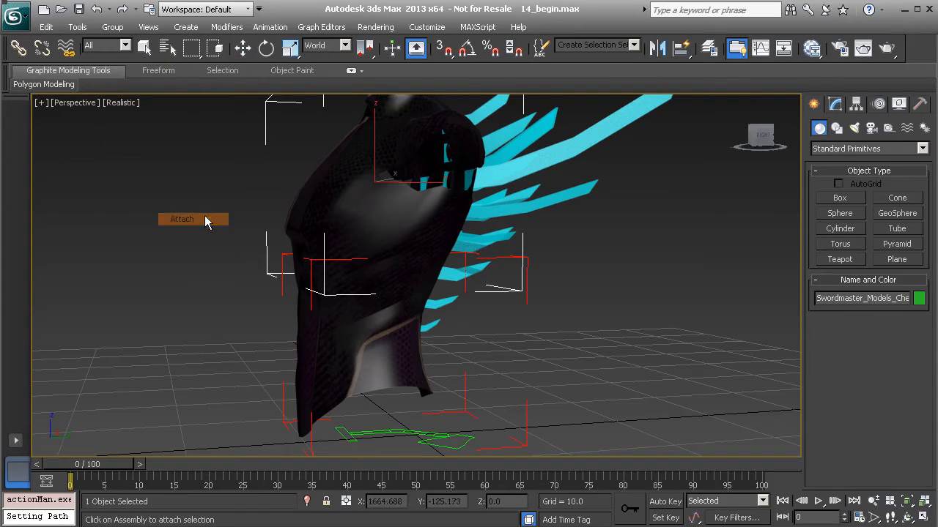
click(526, 408)
mouse_move(418, 405)
mouse_down()
mouse_move(390, 429)
mouse_move(415, 375)
mouse_move(433, 429)
mouse_move(412, 411)
mouse_up()
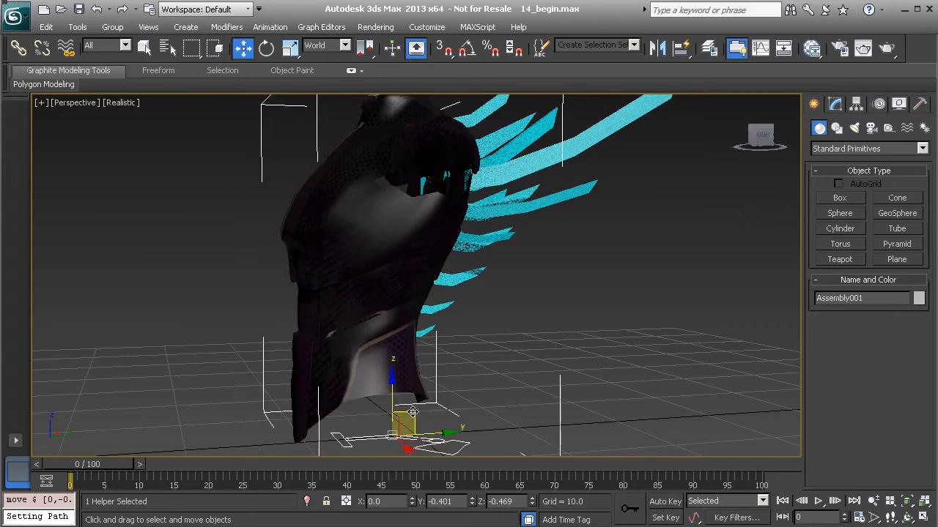
key(ctrl+z)
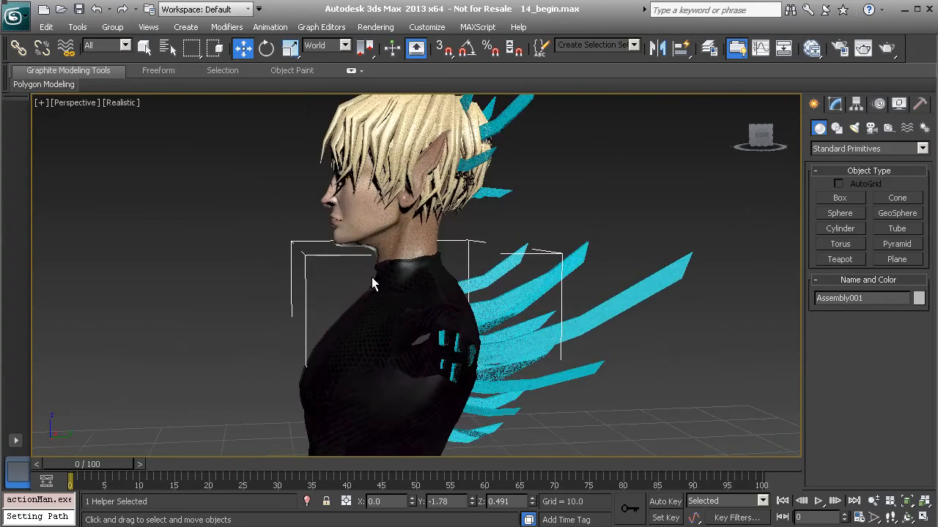
Assemble the head into a separate assembly named Assembly002, using Luminaire as the head object.
click(387, 222)
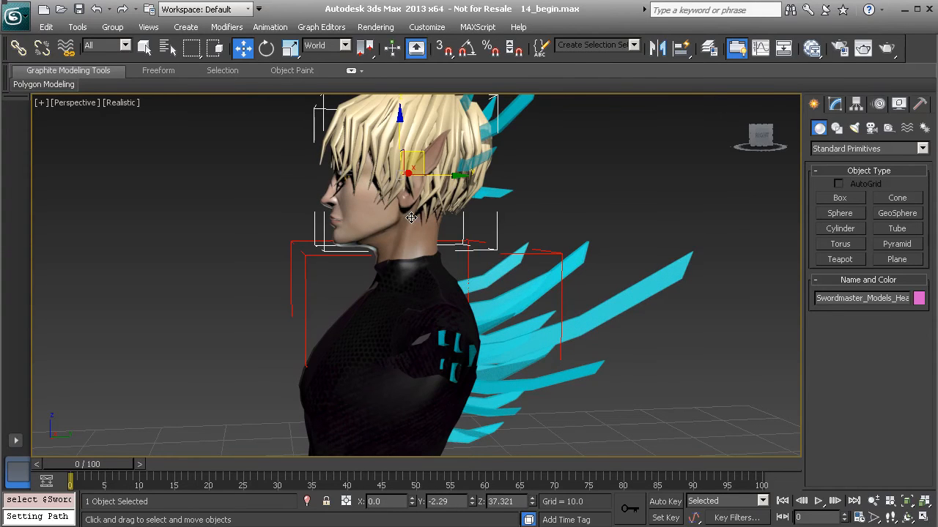
alt+middle_drag(411, 218, 416, 215)
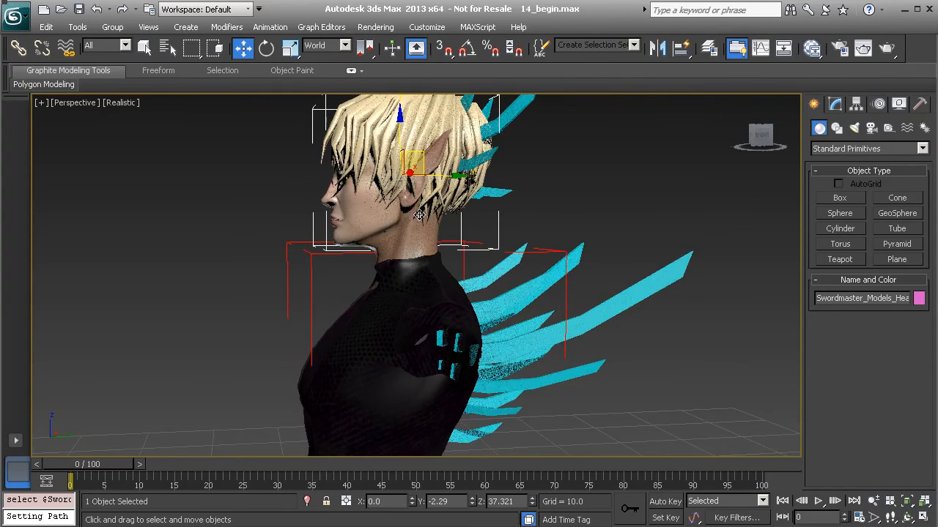
click(112, 27)
mouse_move(143, 160)
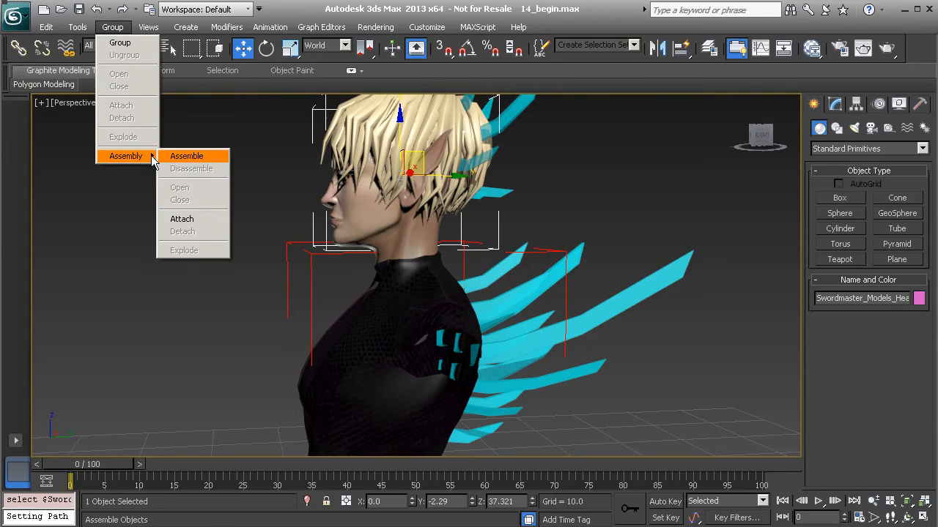
click(186, 157)
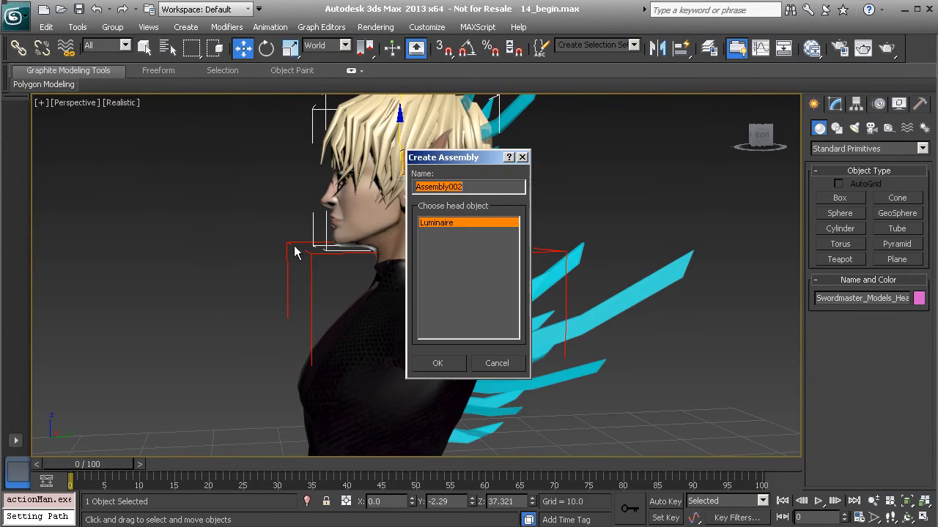
click(438, 364)
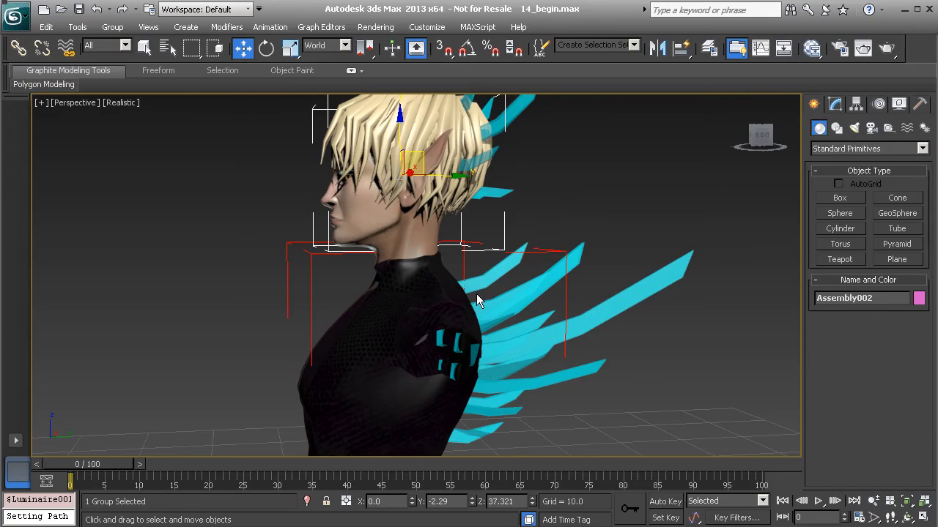
scroll(450, 194, down, 3)
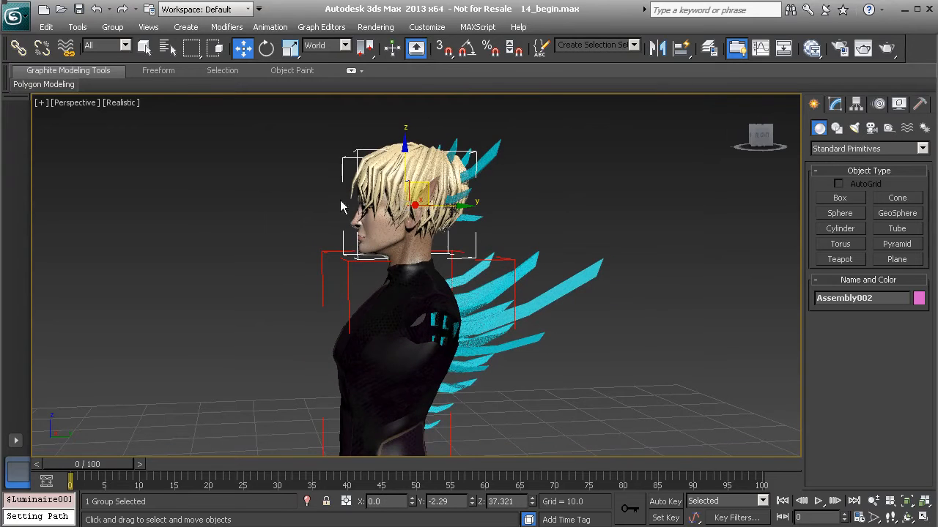
middle_drag(417, 298, 377, 235)
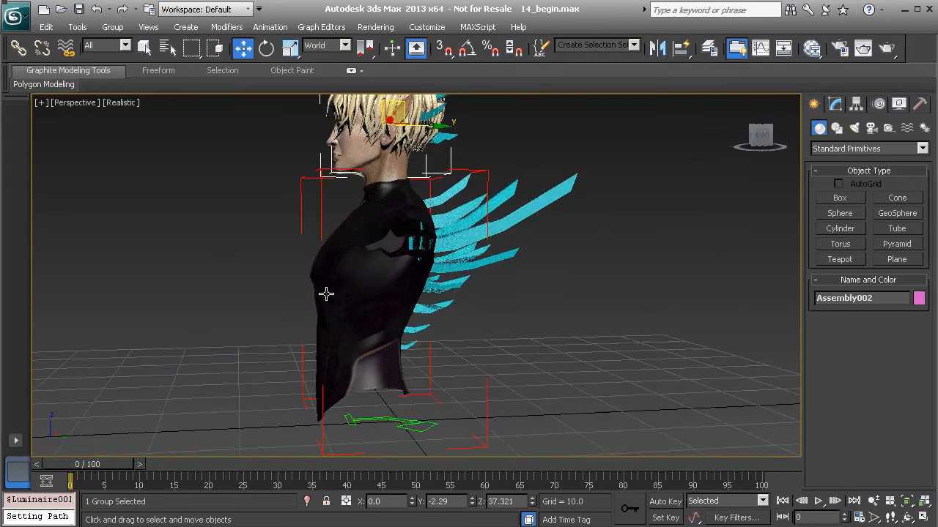
alt+middle_drag(326, 293, 356, 308)
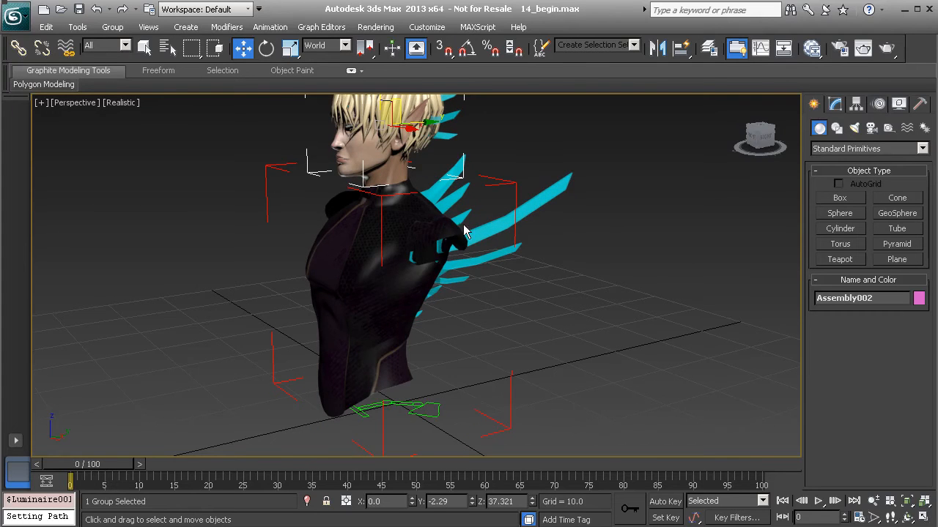
scroll(398, 266, down, 3)
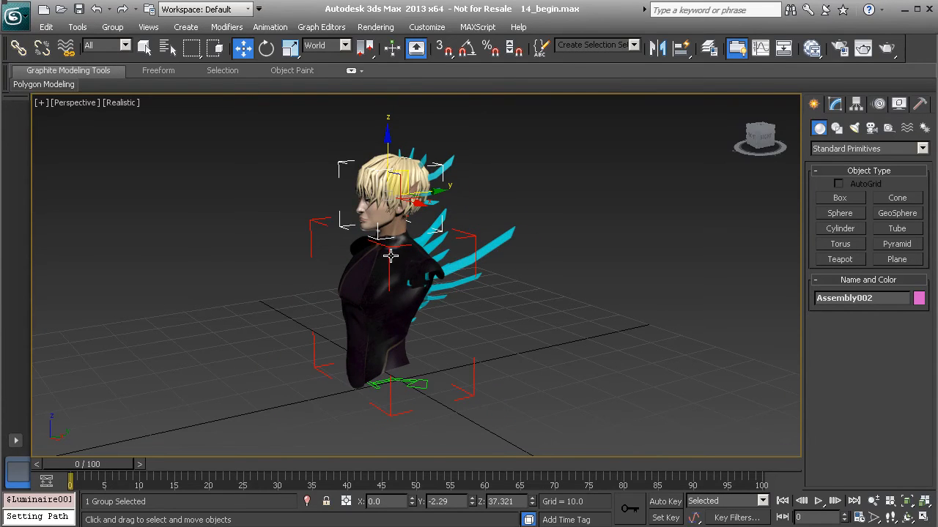
alt+middle_drag(397, 268, 353, 257)
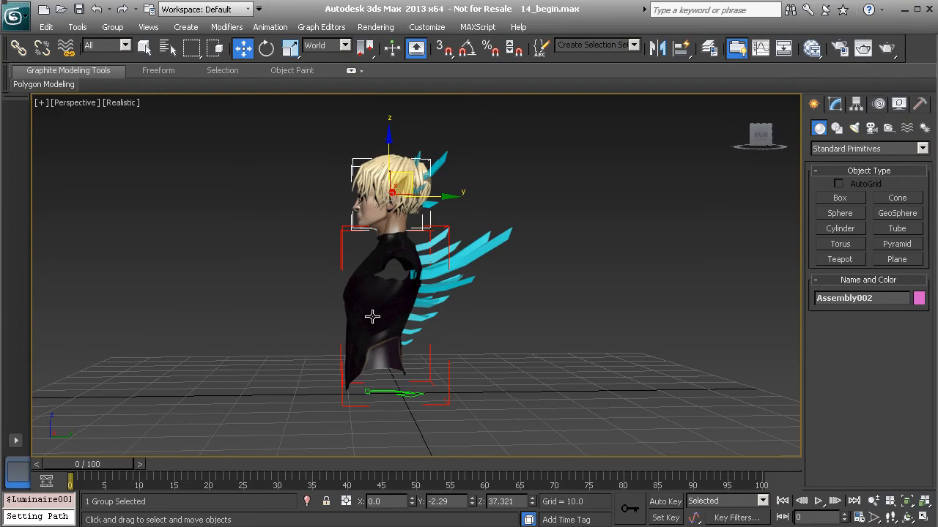
alt+middle_drag(333, 315, 423, 264)
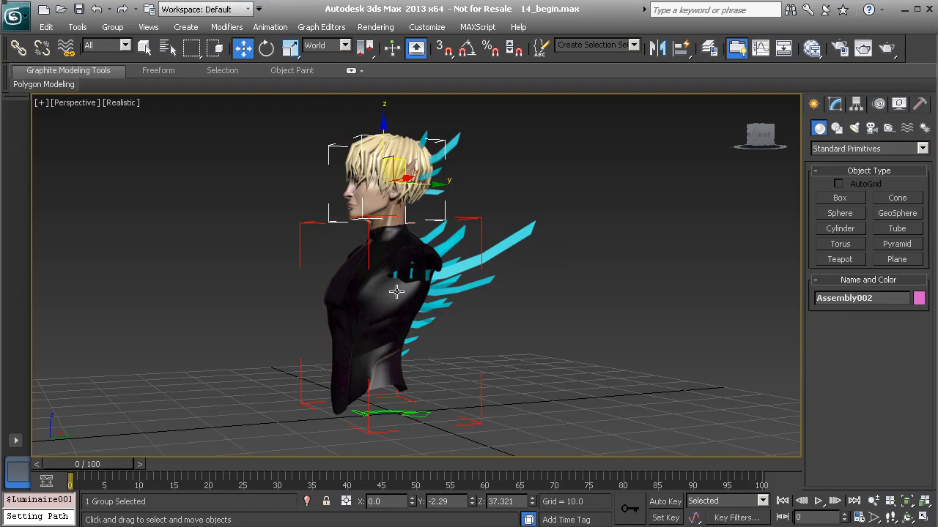
Close the torso assembly Assembly001 and disassemble it.
click(482, 398)
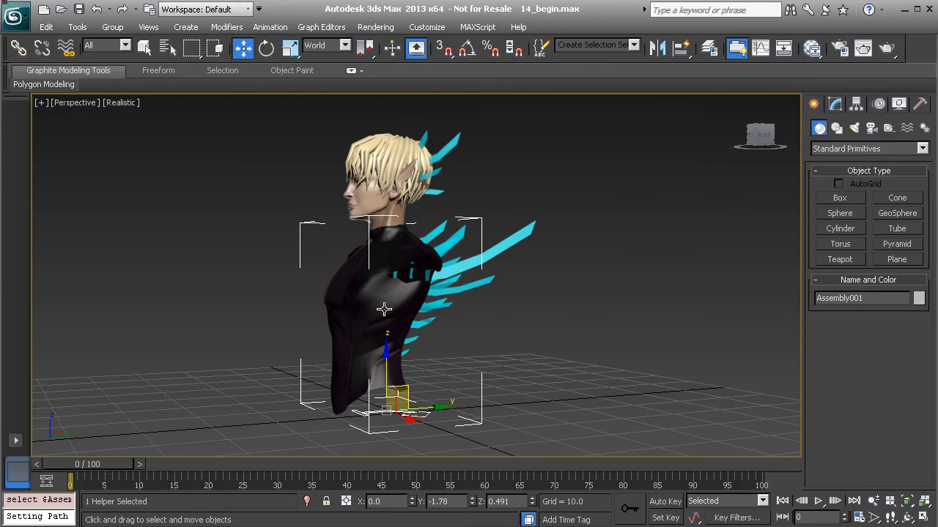
click(112, 27)
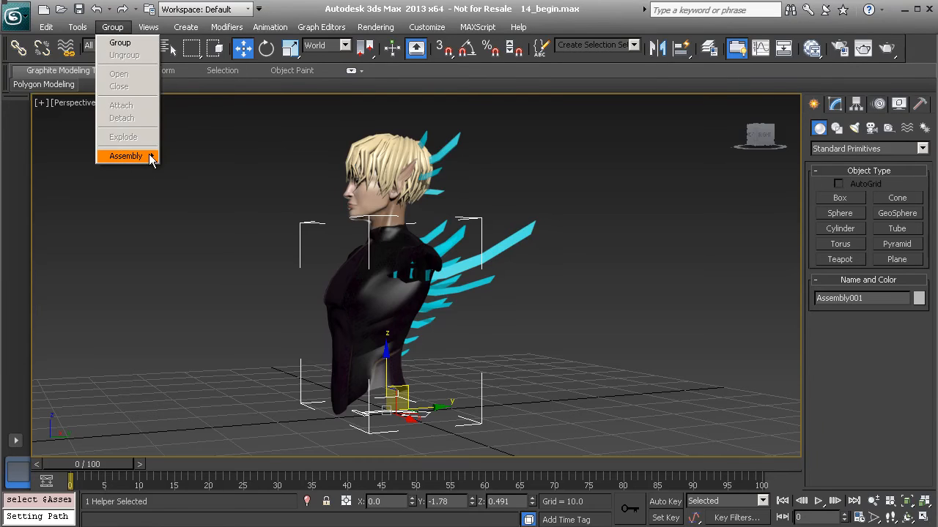
mouse_move(152, 160)
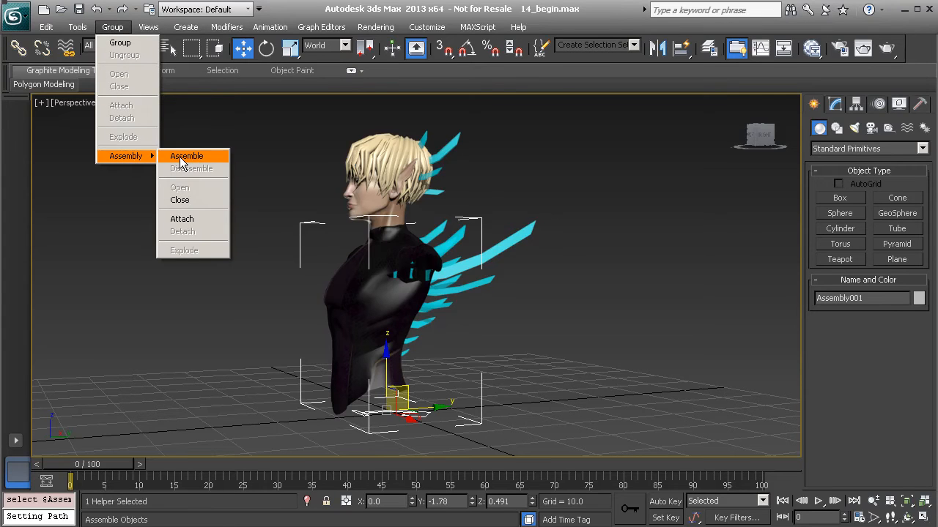
click(183, 200)
click(112, 27)
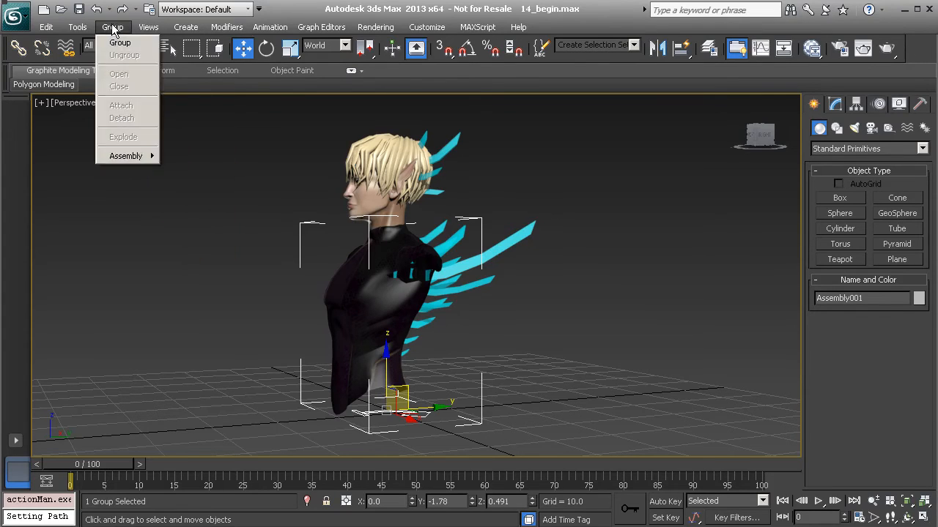
mouse_move(152, 160)
click(192, 169)
Disassemble the head's assembly, Assembly002.
click(367, 200)
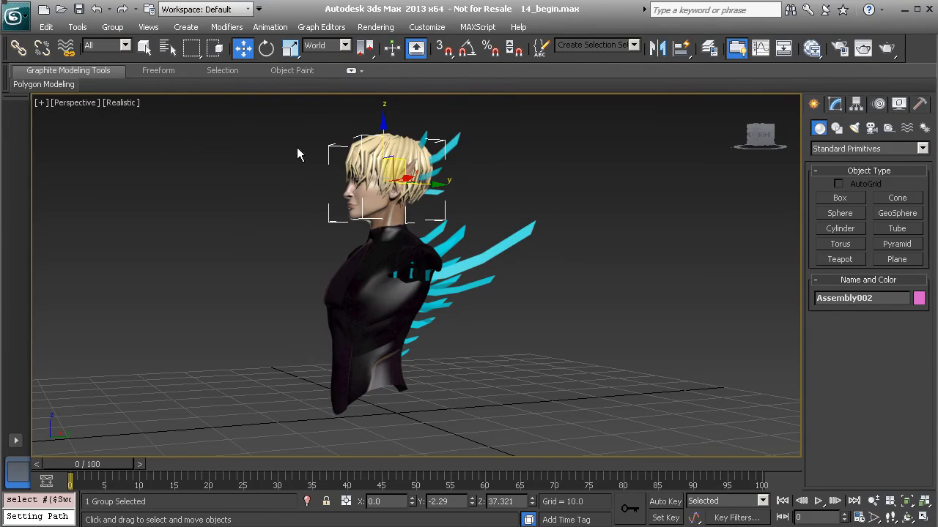
click(112, 27)
mouse_move(144, 165)
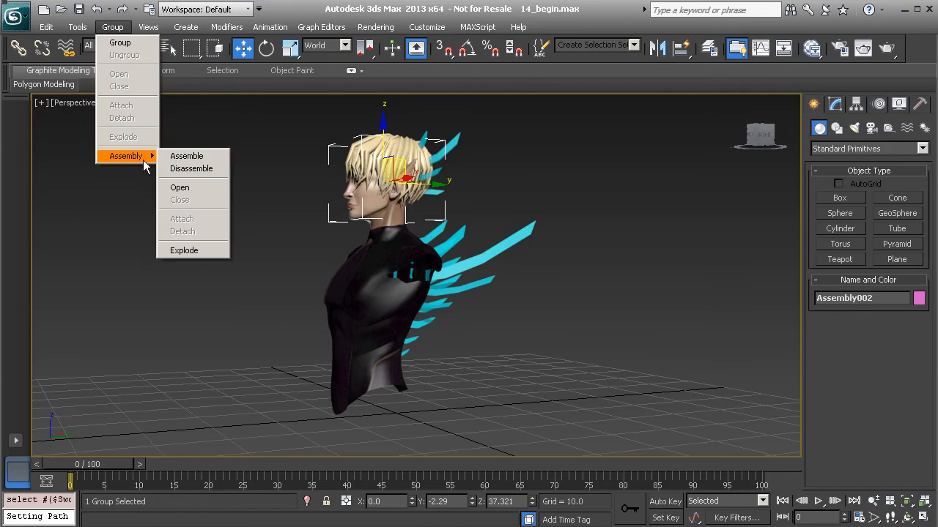
click(218, 171)
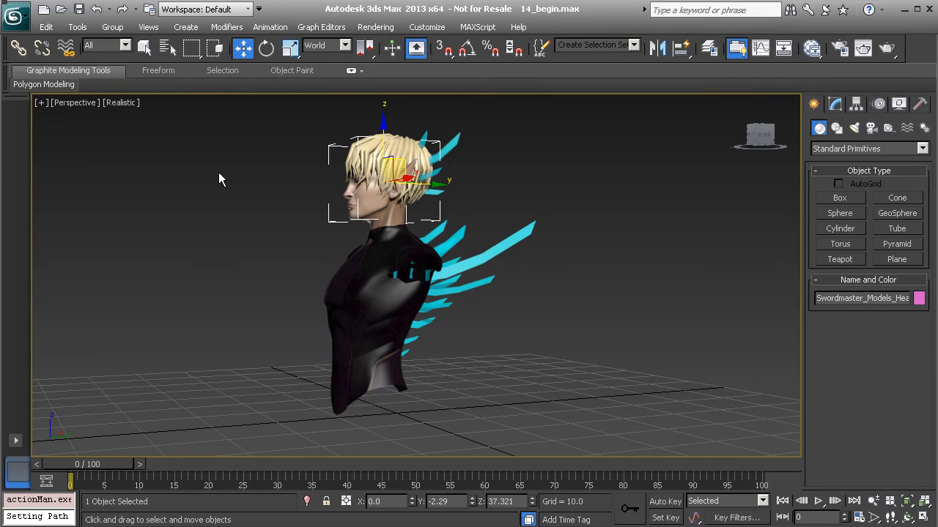
Group the lowest spikes with the waist piece under the name SpineA.
click(407, 356)
key(z)
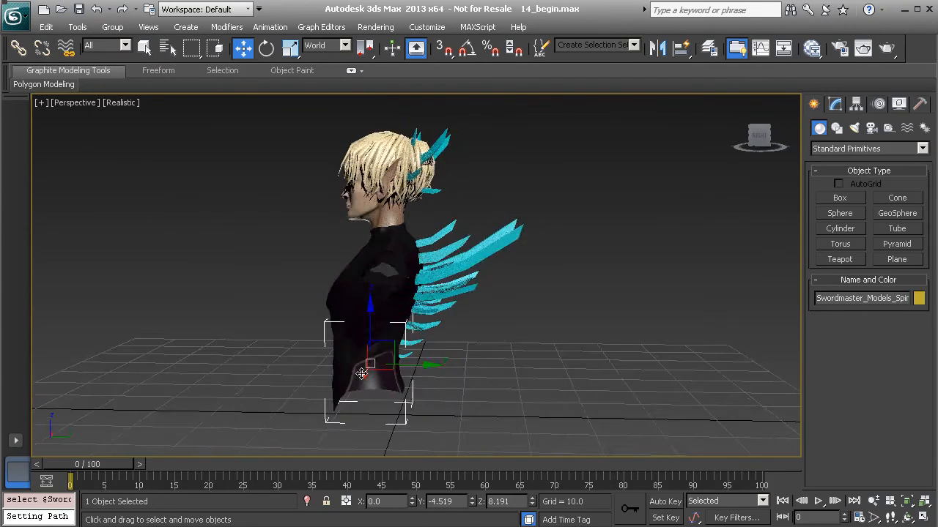
click(410, 237)
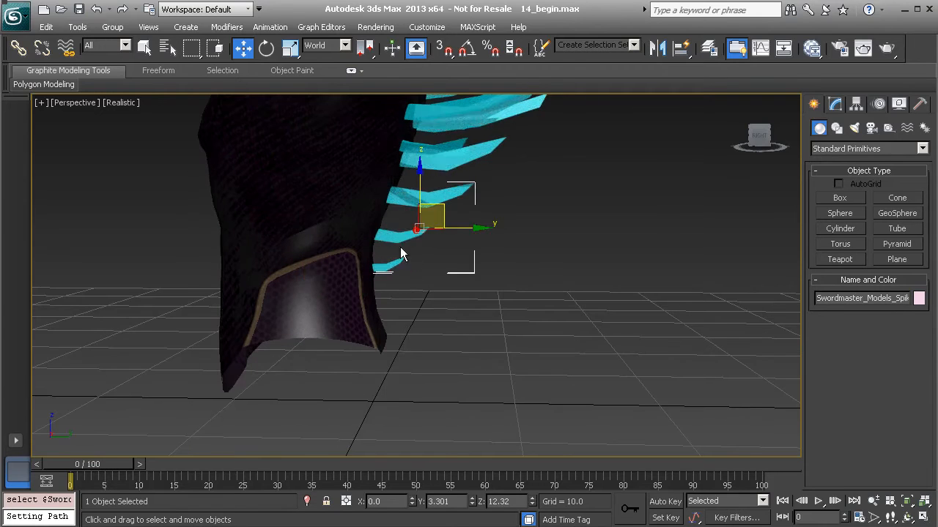
key(z)
ctrl+click(339, 292)
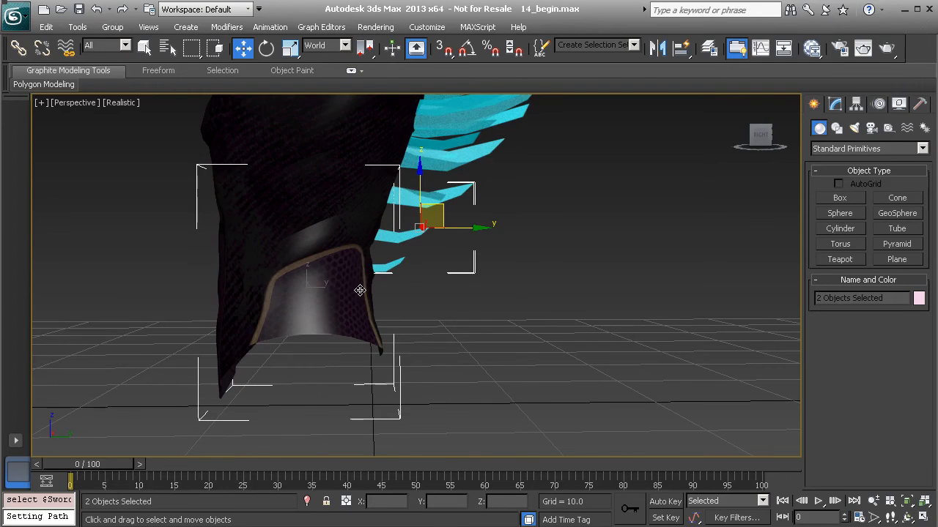
click(112, 27)
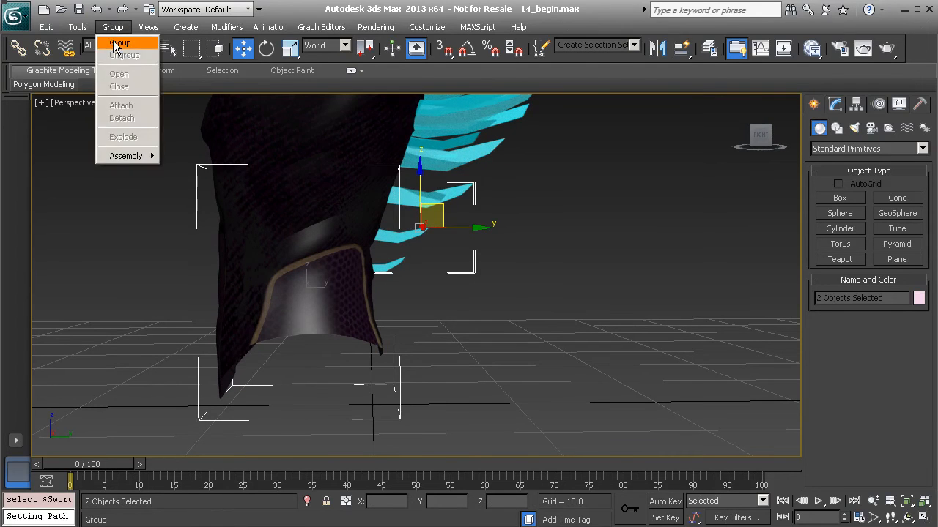
click(117, 44)
text(SpineA)
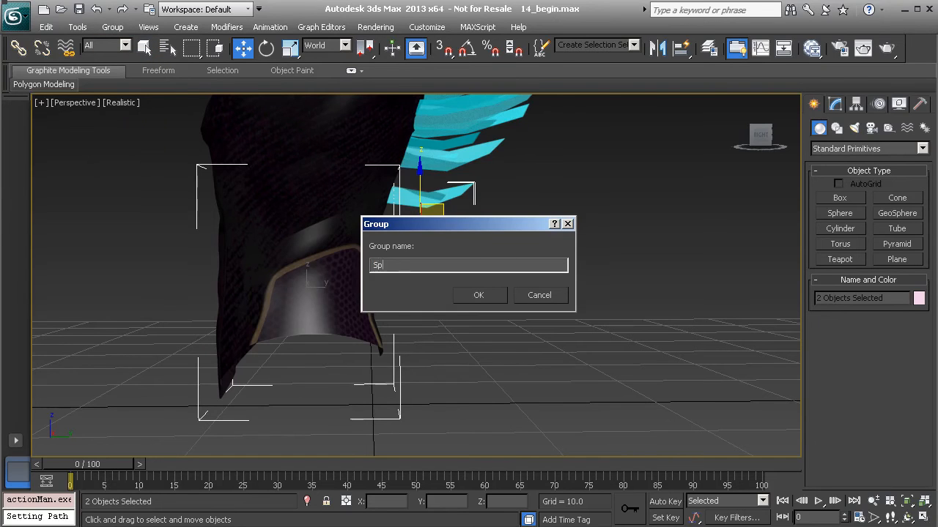
click(478, 297)
Group the mid-torso piece with the spikes behind it under the name SpineB.
middle_drag(473, 256, 475, 350)
click(304, 327)
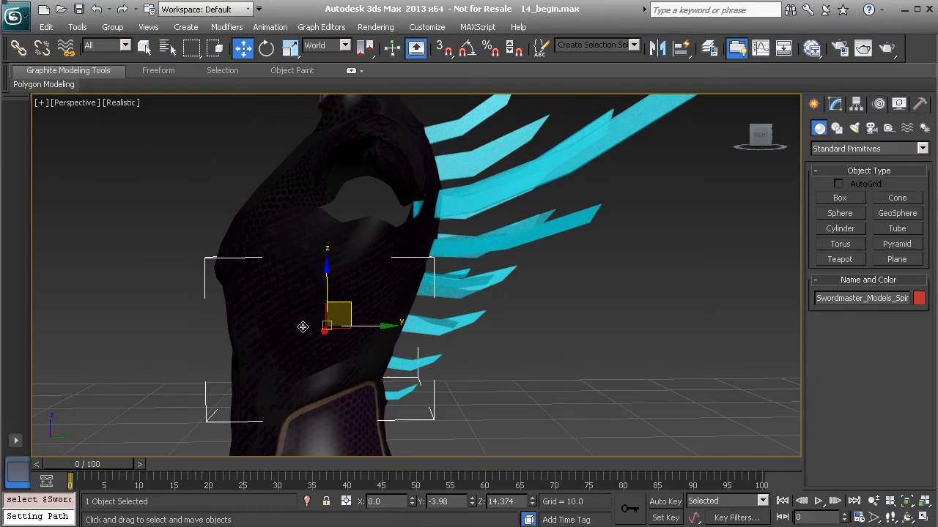
ctrl+click(463, 293)
alt+middle_drag(463, 293, 433, 286)
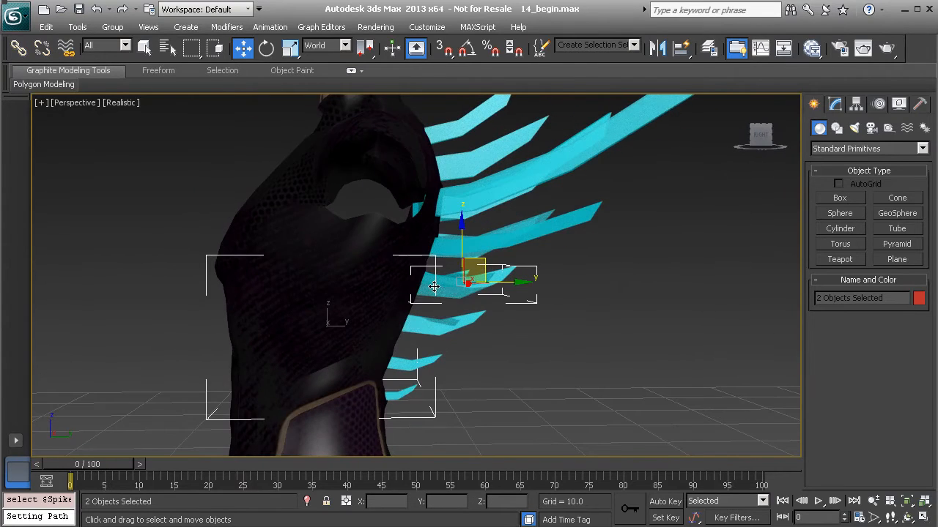
click(113, 27)
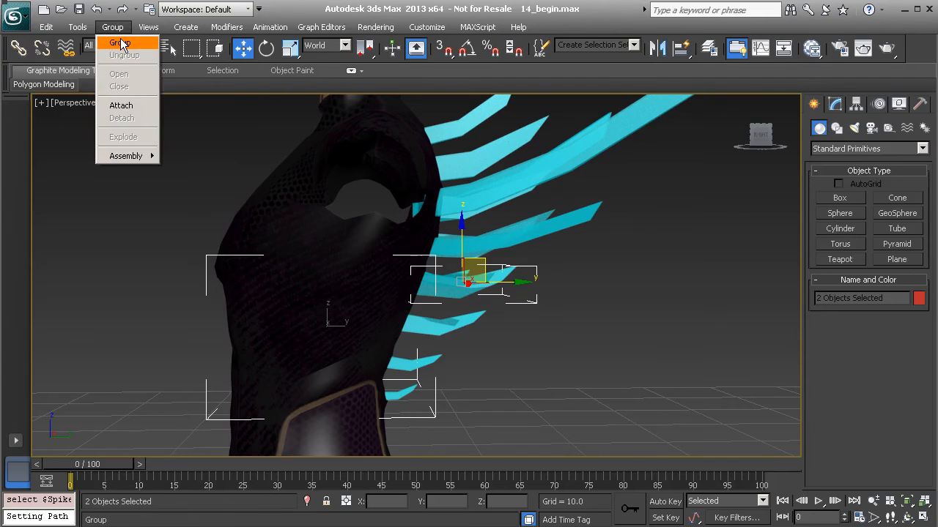
click(120, 44)
text(SpineB)
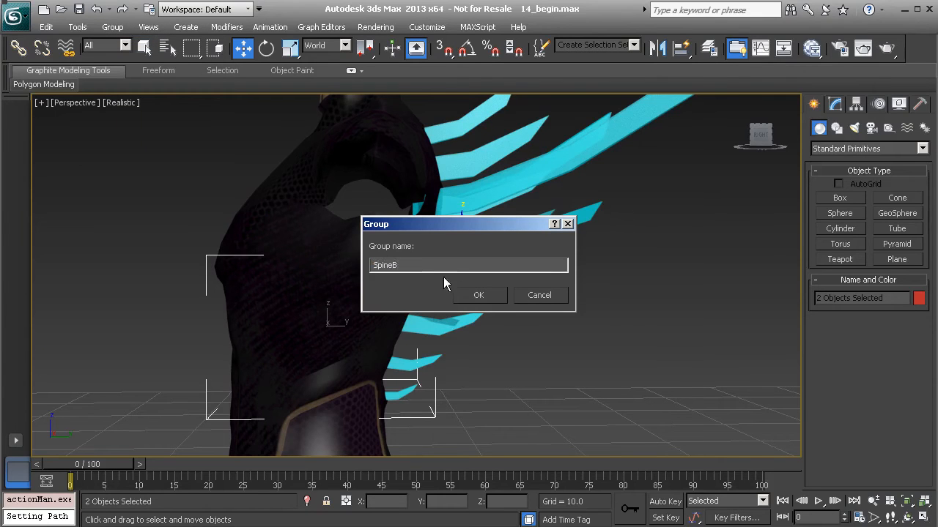
click(478, 295)
Group the chest piece with the spikes behind it under the name Chest.
scroll(366, 271, down, 2)
click(317, 283)
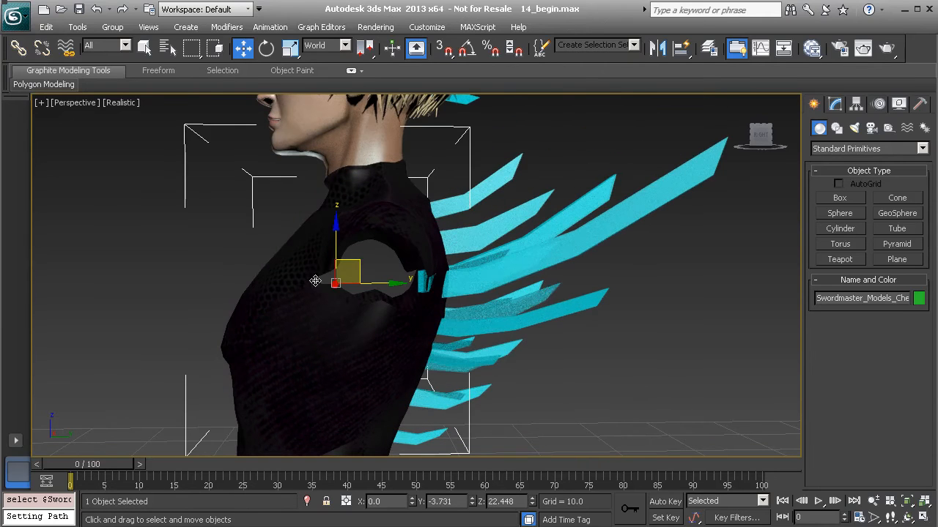
ctrl+click(503, 259)
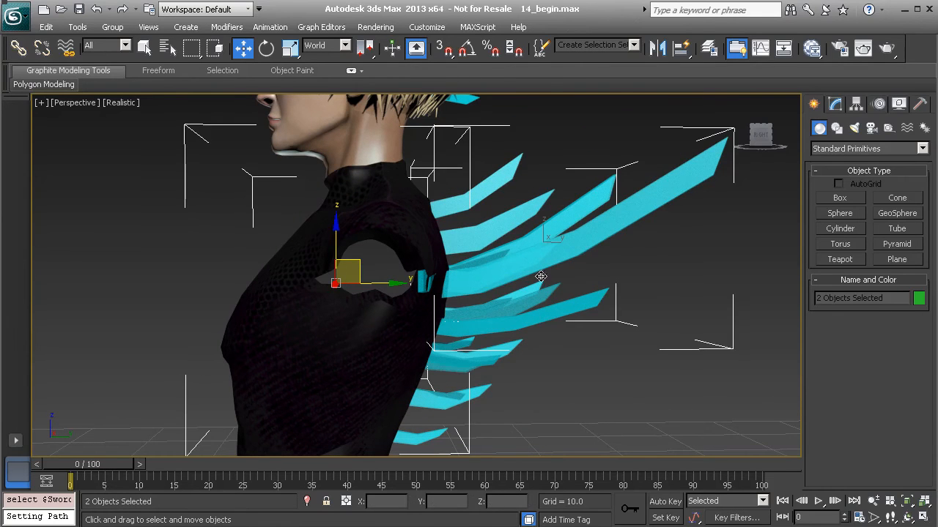
click(112, 27)
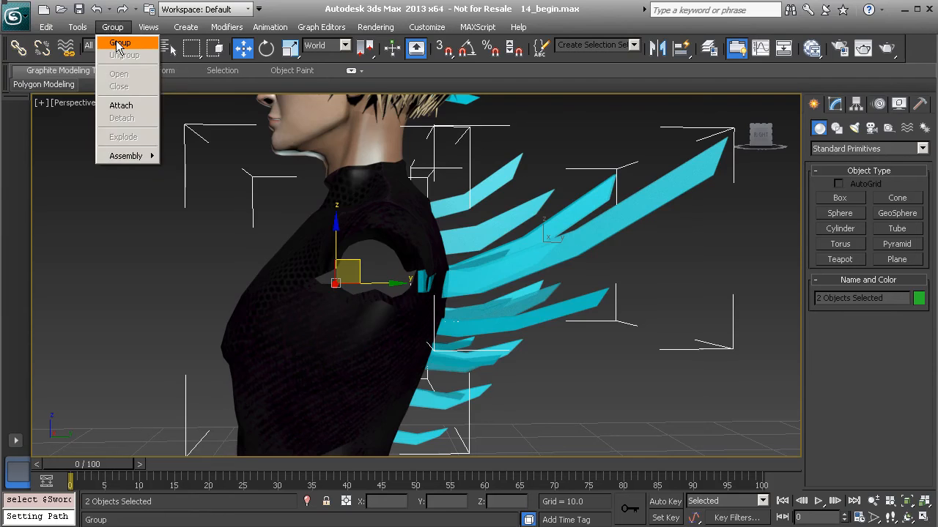
click(119, 44)
text(Che)
click(479, 295)
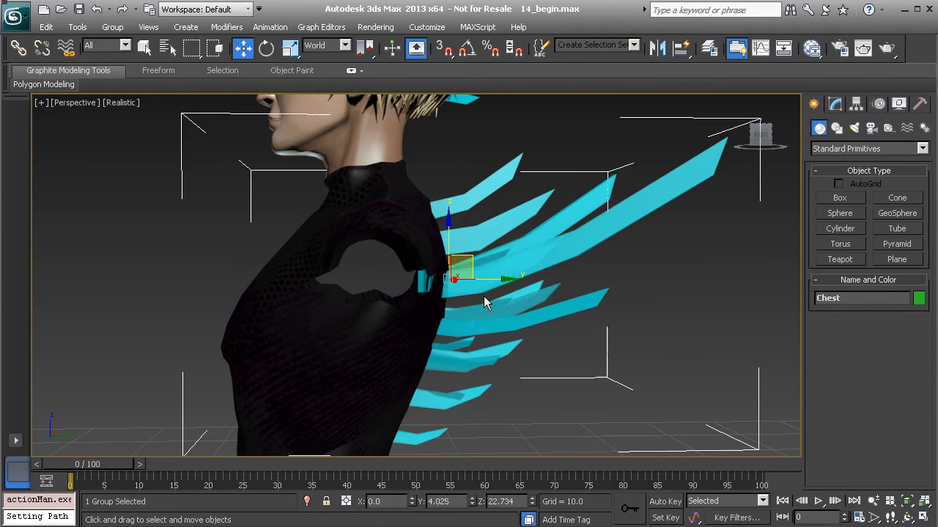
Group the neck, face, hair and the spikes behind the head under the name Head.
middle_drag(405, 224, 423, 408)
click(384, 290)
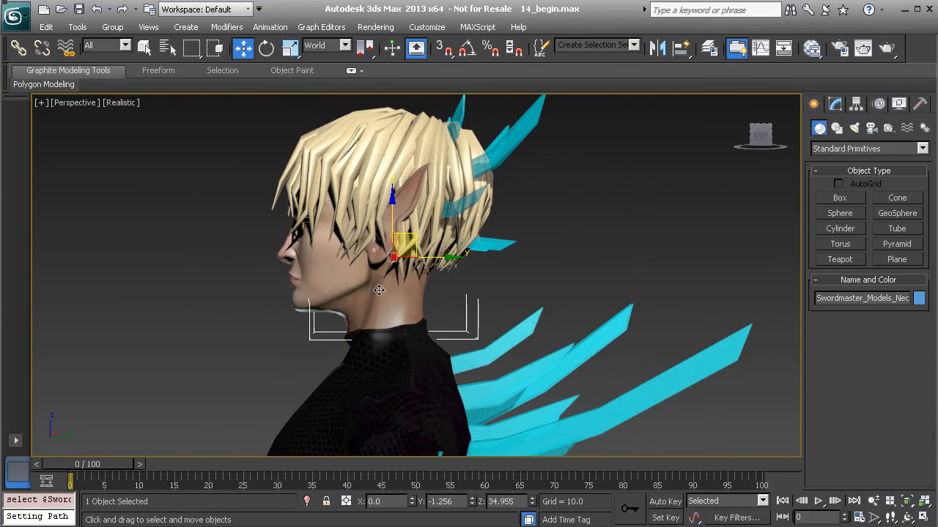
ctrl+click(339, 272)
ctrl+click(392, 152)
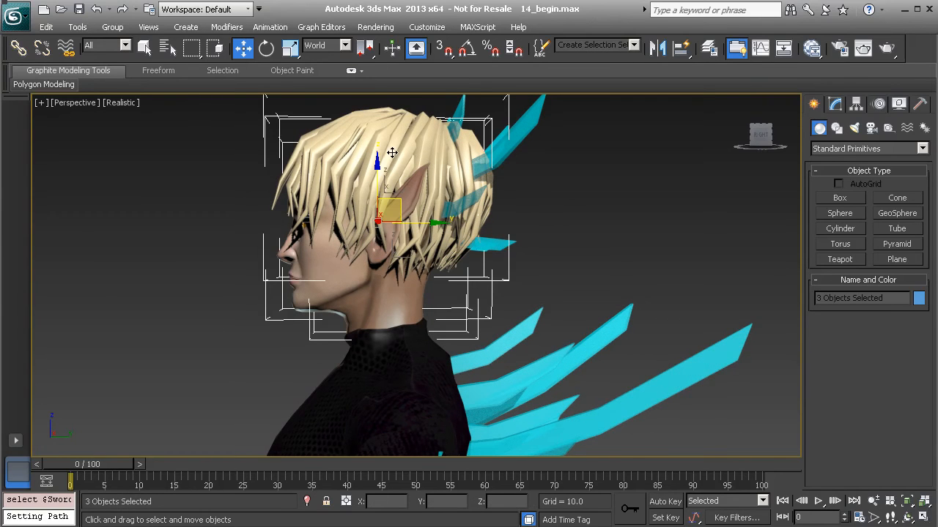
ctrl+click(522, 132)
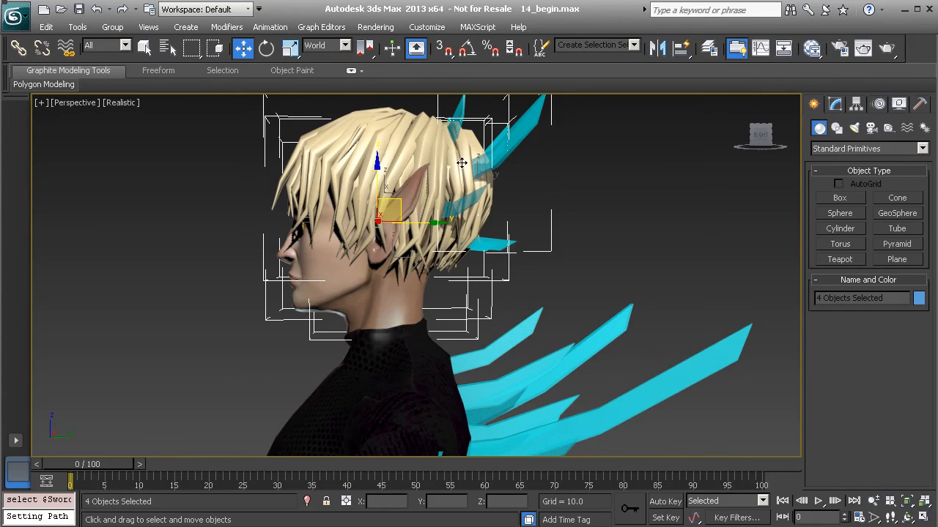
click(117, 29)
click(118, 42)
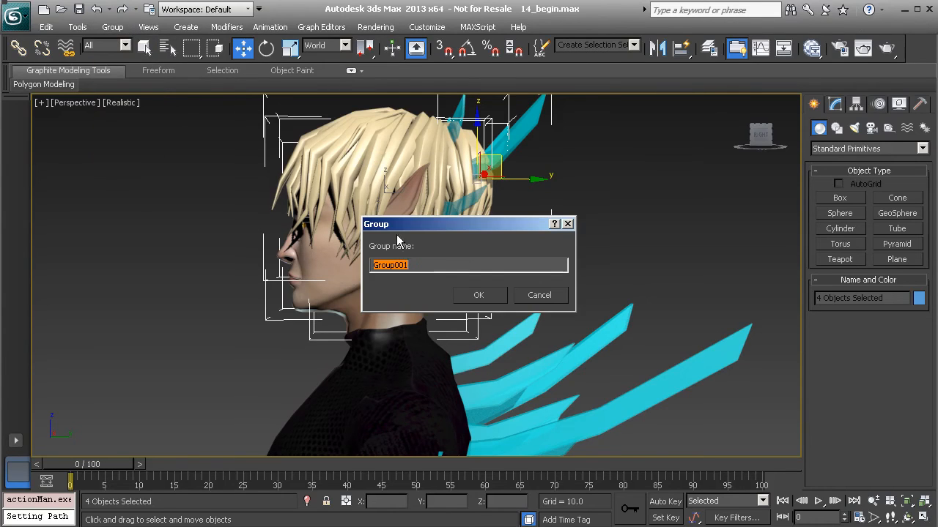
text(Head)
click(483, 301)
Try moving the Head group away from the body and undo the move.
alt+middle_drag(392, 256, 465, 252)
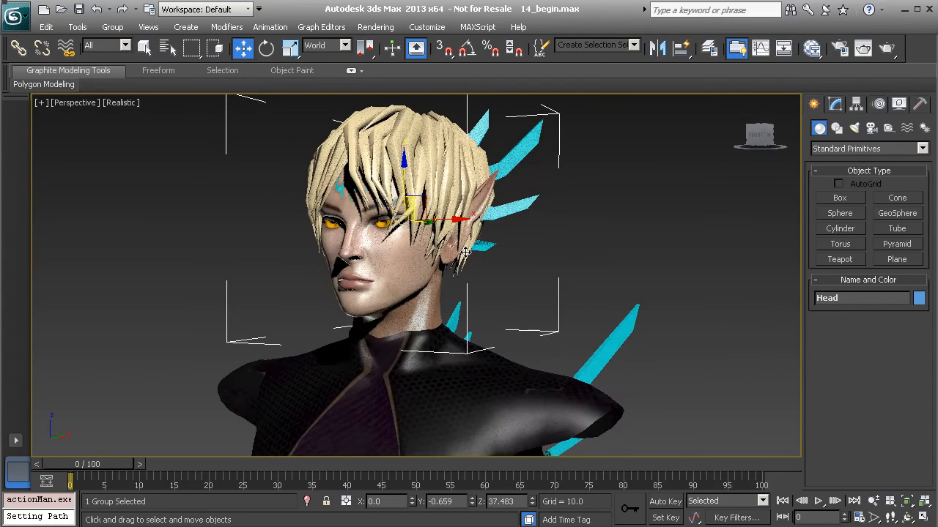
drag(414, 197, 462, 198)
key(ctrl+z)
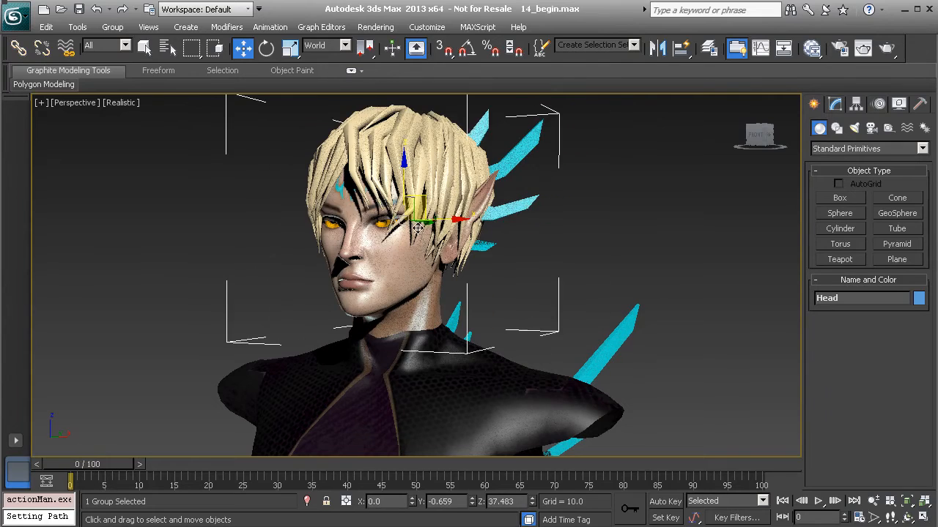
alt+middle_drag(473, 231, 467, 232)
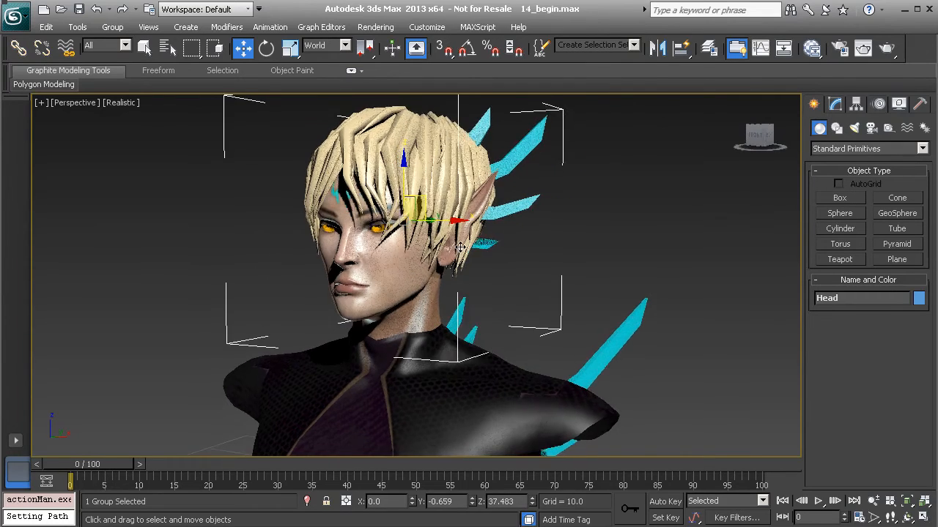
Attach the character's eyes to the Head group.
scroll(467, 231, up, 5)
scroll(466, 232, down, 2)
click(327, 176)
click(112, 26)
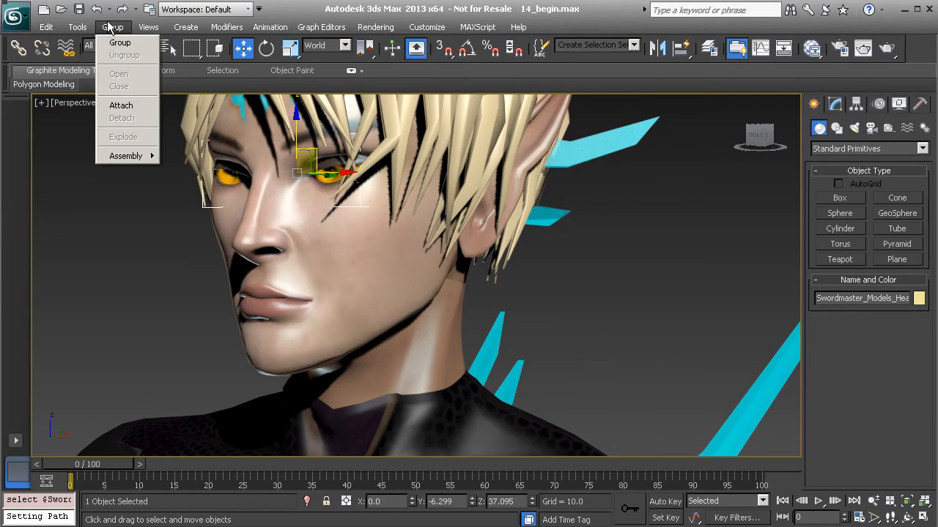
click(122, 106)
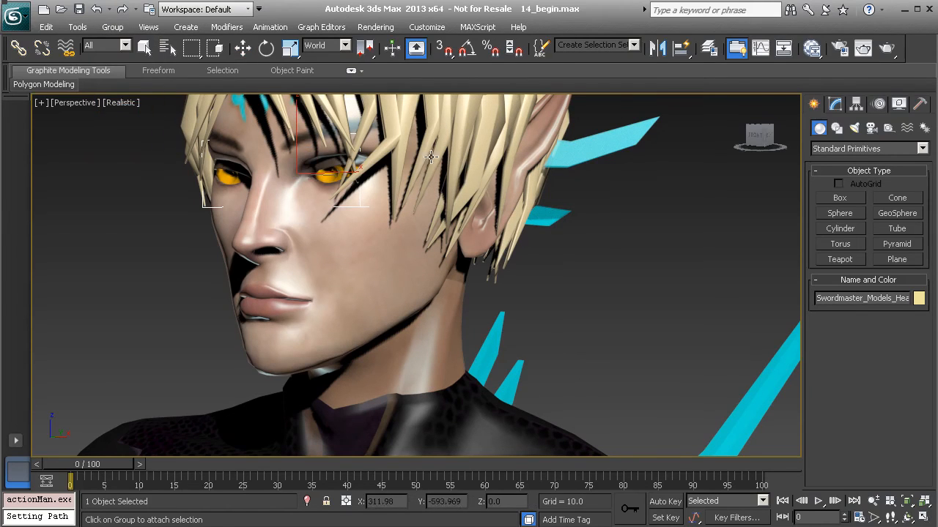
click(400, 276)
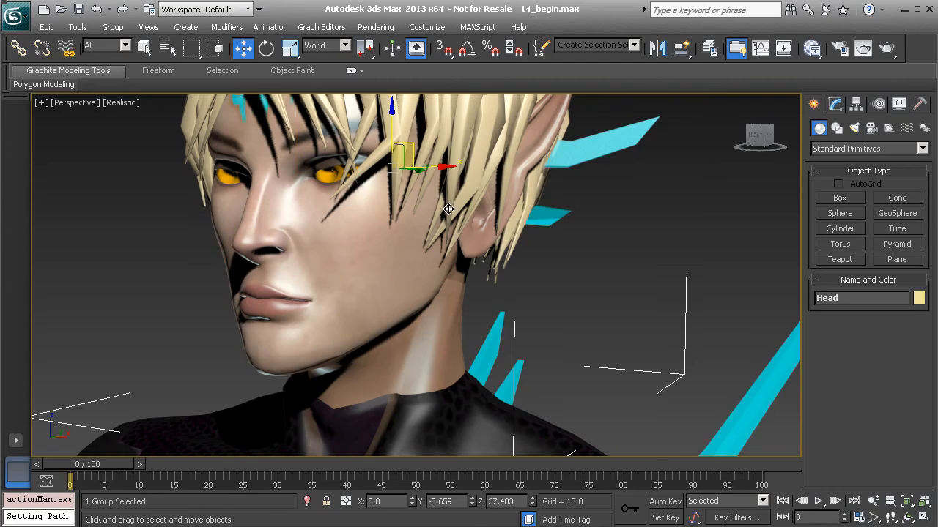
Test-move the Head group with the attached eyes and undo it.
scroll(443, 207, down, 6)
drag(431, 236, 435, 203)
key(ctrl+z)
Link the Head group to the Chest group as its parent and chain the torso groups down to SpineA.
alt+middle_drag(434, 203, 385, 267)
middle_drag(385, 266, 354, 207)
scroll(376, 254, up, 4)
alt+middle_drag(376, 253, 395, 233)
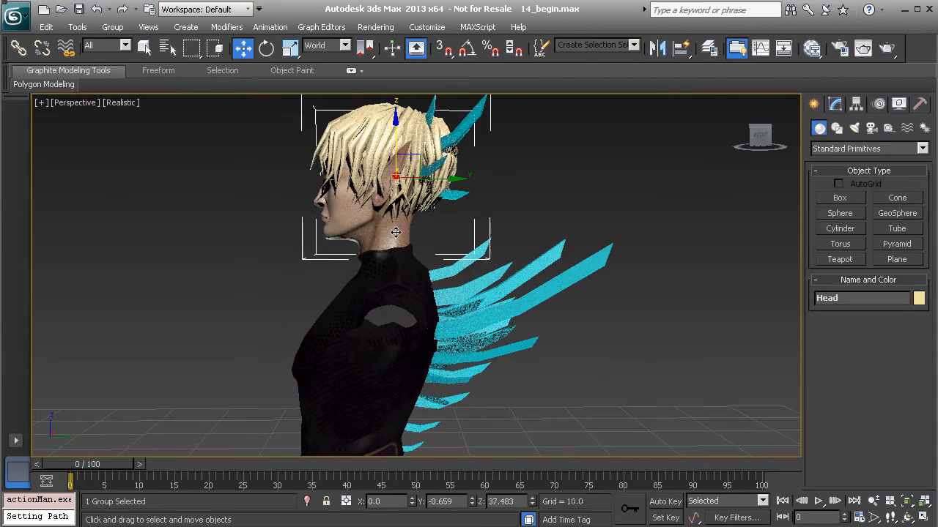
click(18, 48)
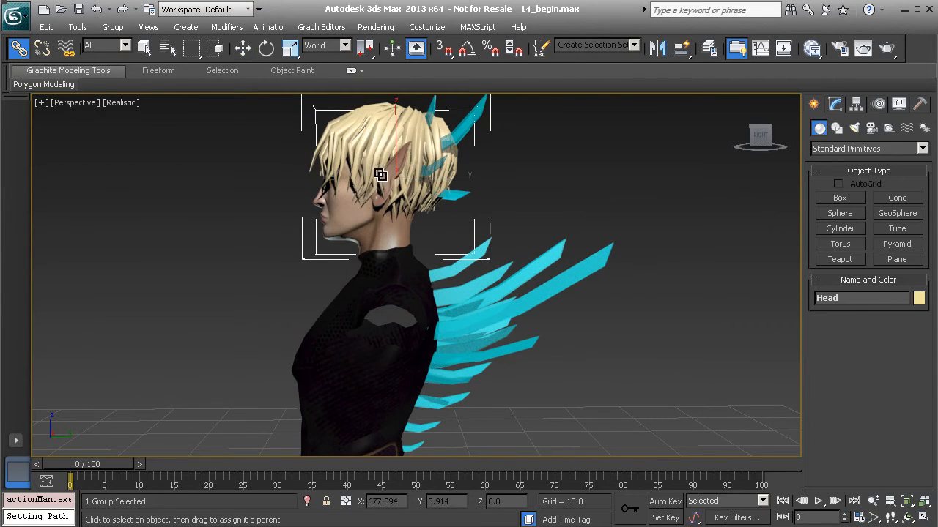
drag(366, 155, 356, 291)
middle_drag(372, 232, 411, 179)
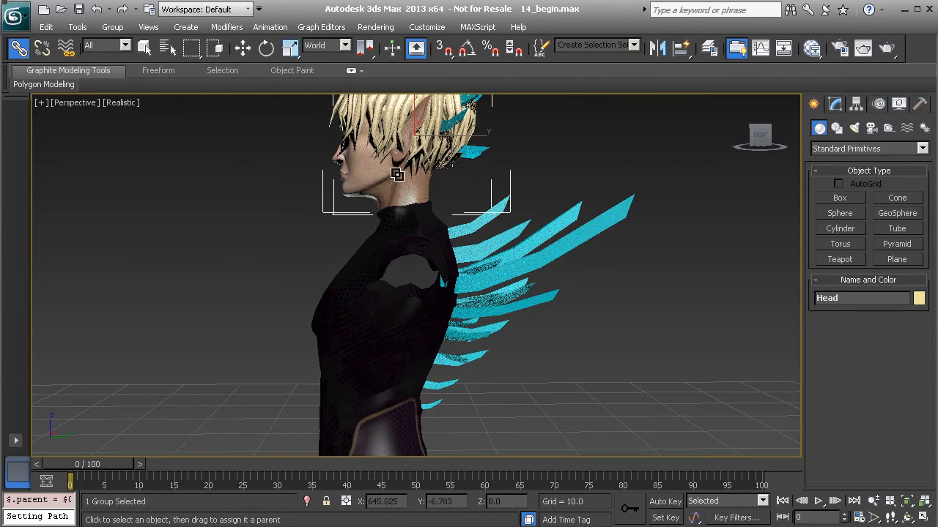
middle_drag(368, 318, 375, 229)
drag(375, 229, 391, 331)
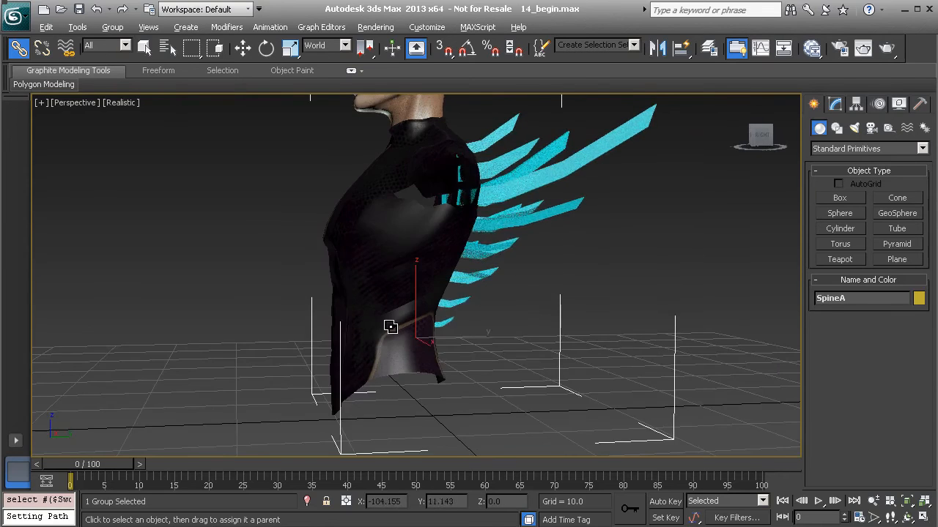
Test the hierarchy by rotating the SpineA group and undo the rotation.
alt+middle_drag(390, 328, 421, 311)
scroll(422, 312, down, 3)
middle_drag(423, 251, 425, 289)
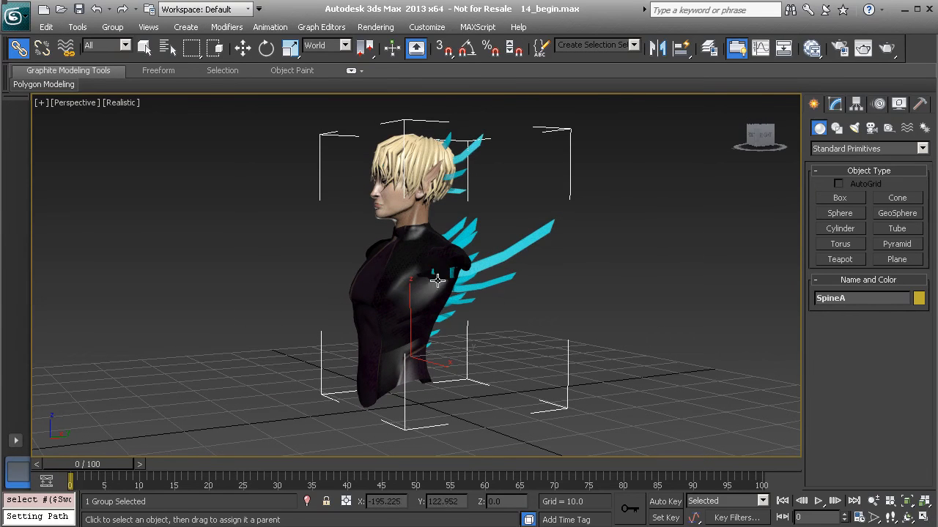
key(e)
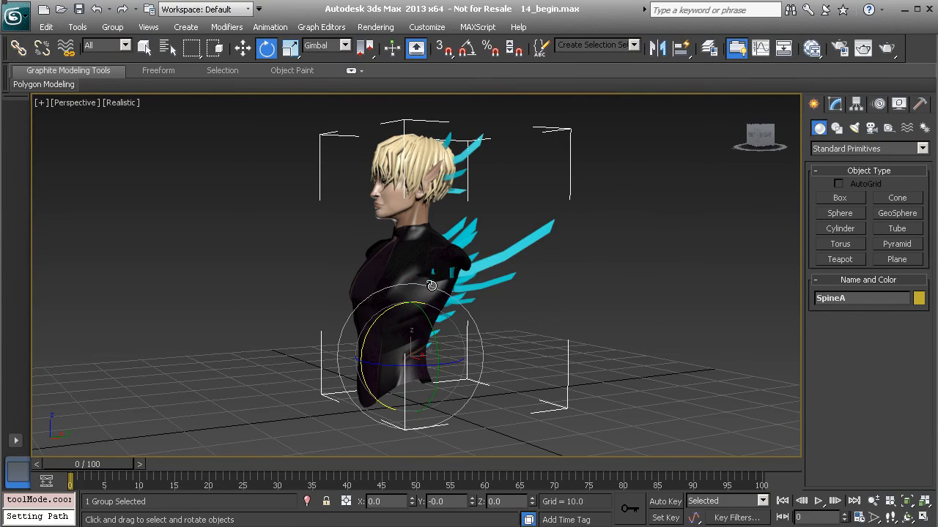
drag(406, 332, 474, 365)
key(ctrl+z)
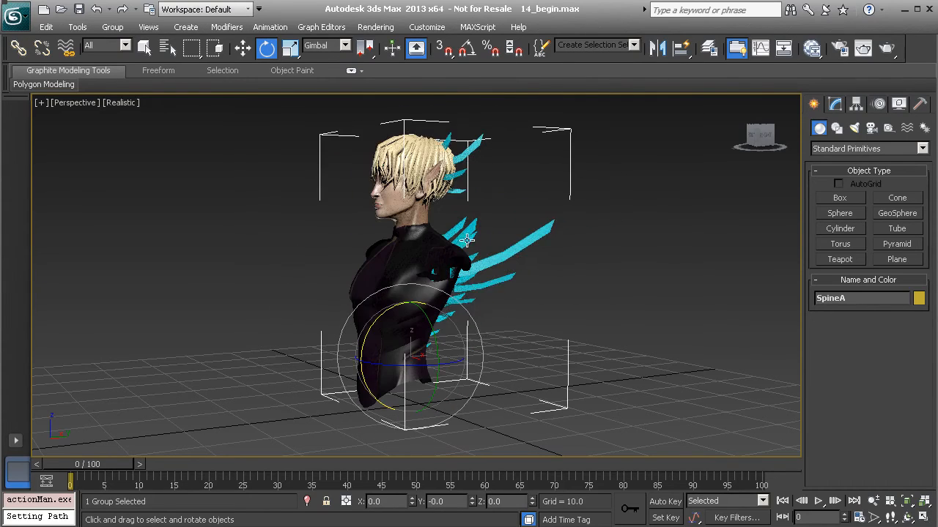
Open the SpineA group and select the head, chest and lower torso parts one at a time.
alt+middle_drag(414, 187, 401, 201)
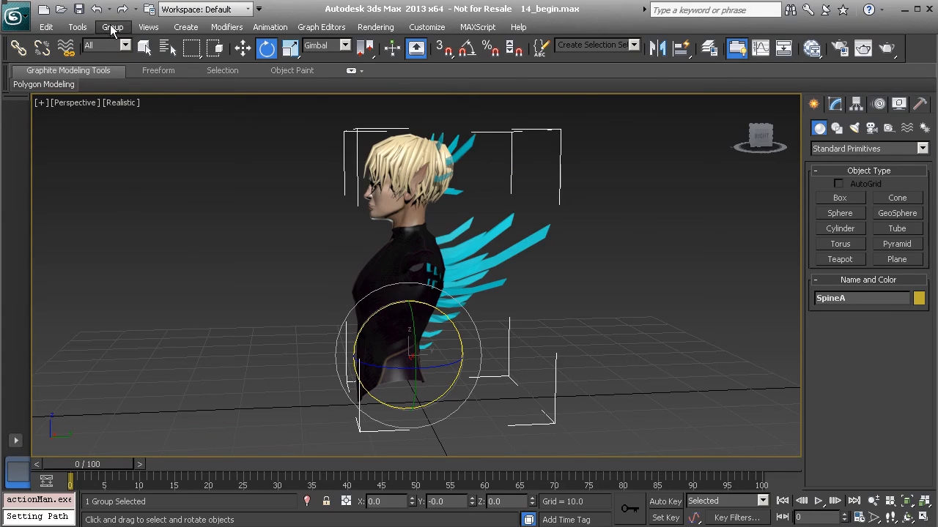
click(107, 28)
click(125, 75)
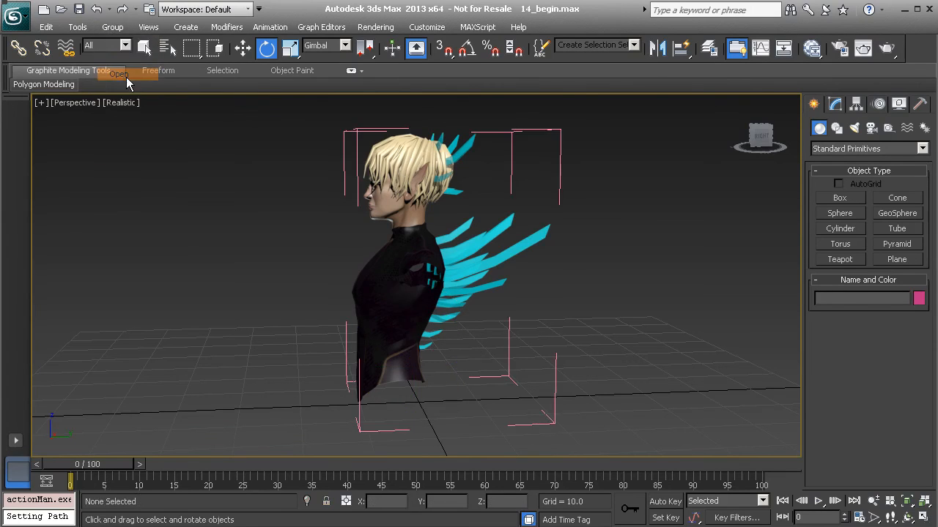
click(396, 173)
click(411, 267)
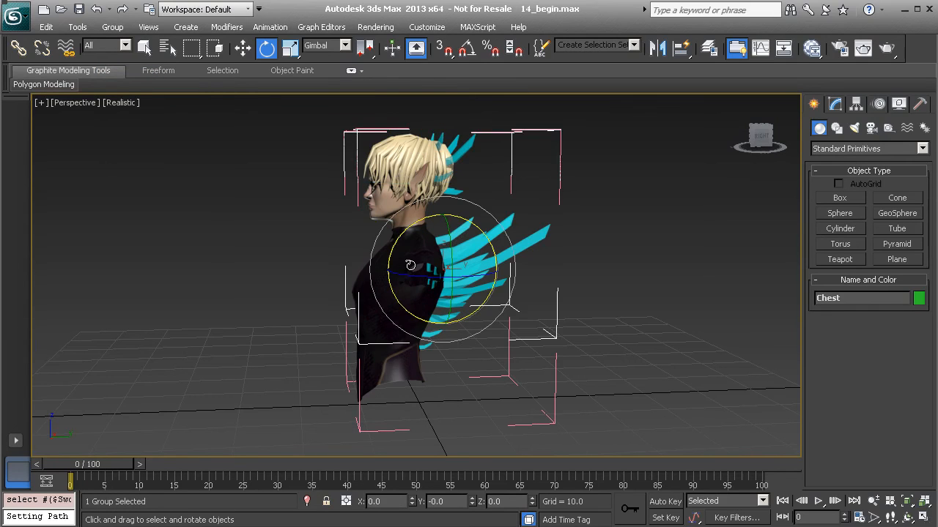
click(408, 368)
click(416, 306)
Select the Head, the Chest, the waist piece and the opened SpineA group helper together and freeze their transforms.
click(398, 167)
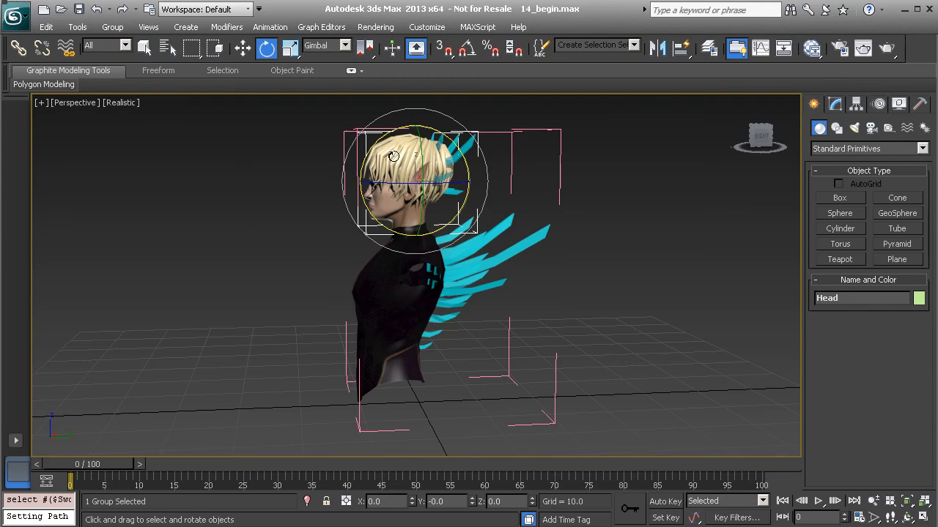
ctrl+click(403, 245)
ctrl+click(389, 367)
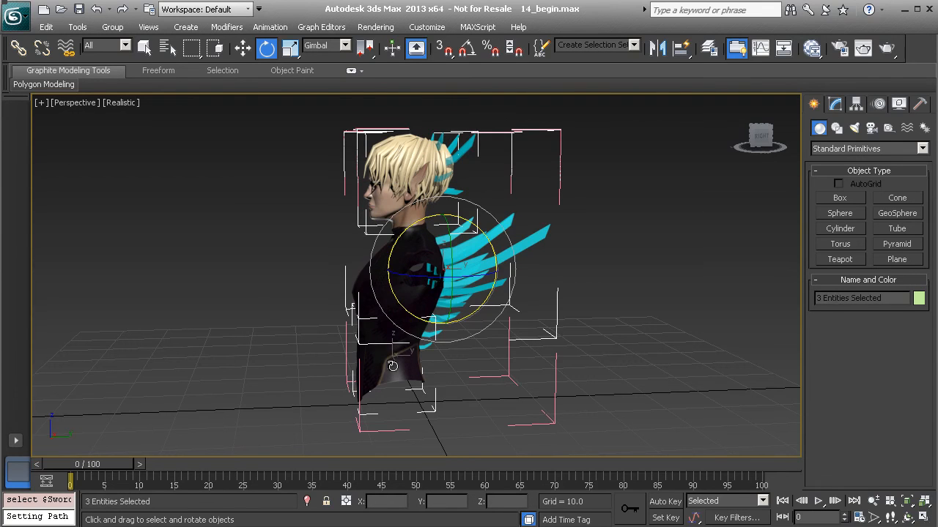
ctrl+click(555, 380)
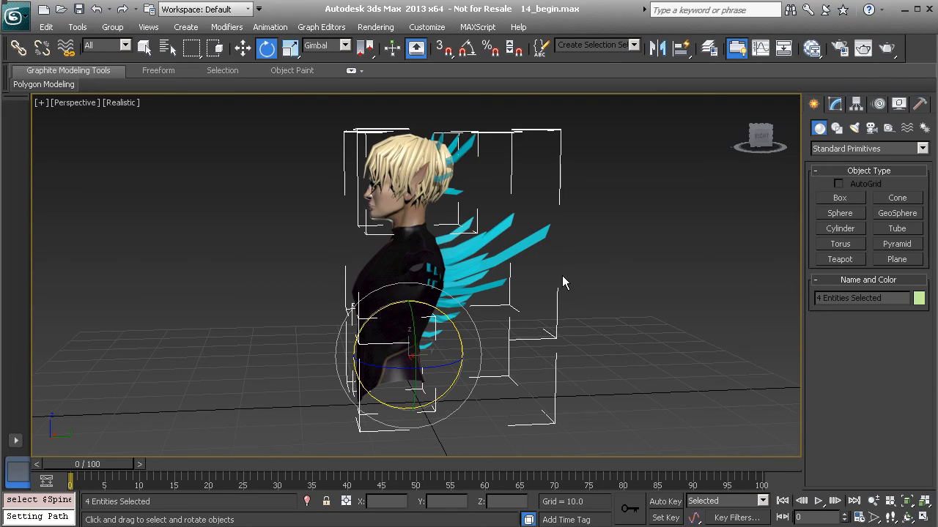
alt+middle_drag(372, 247, 386, 197)
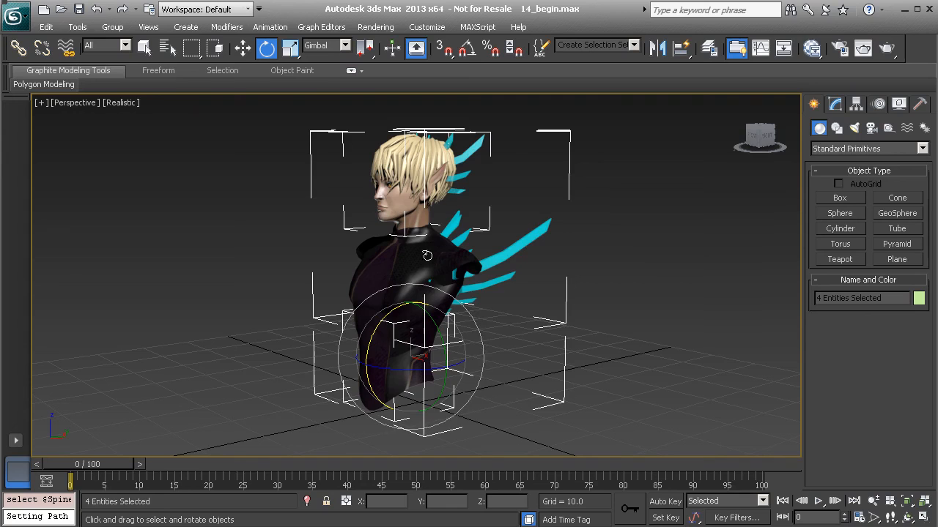
alt+right_click(604, 229)
click(562, 171)
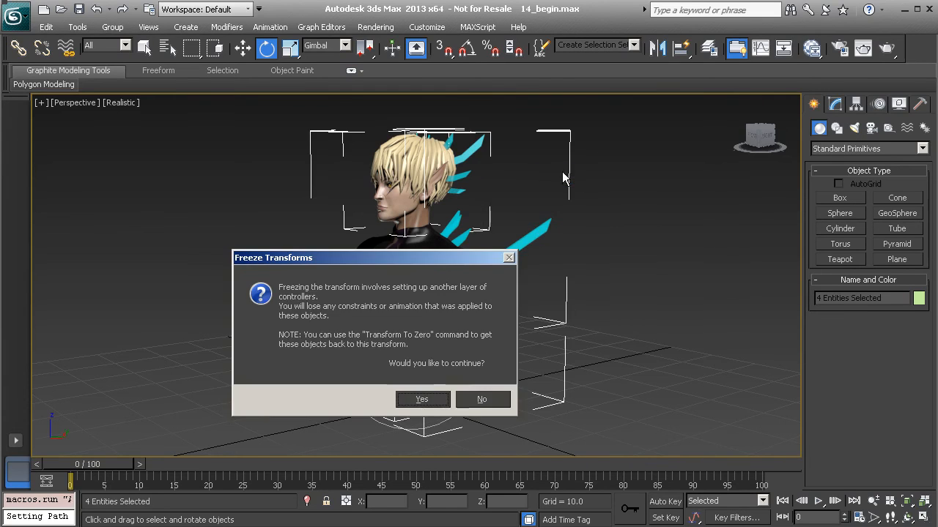
click(424, 399)
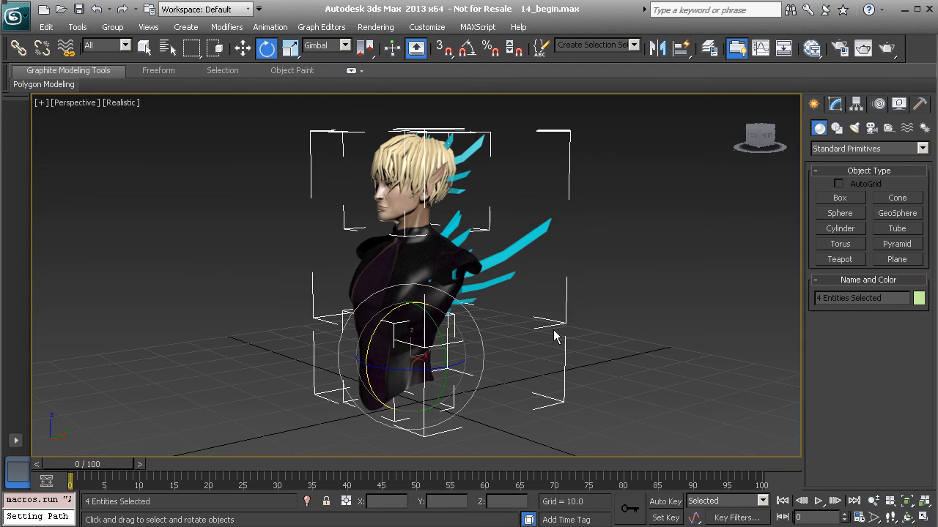
Rotate the Head group freely and return it to its frozen transform.
click(416, 167)
drag(416, 168, 464, 198)
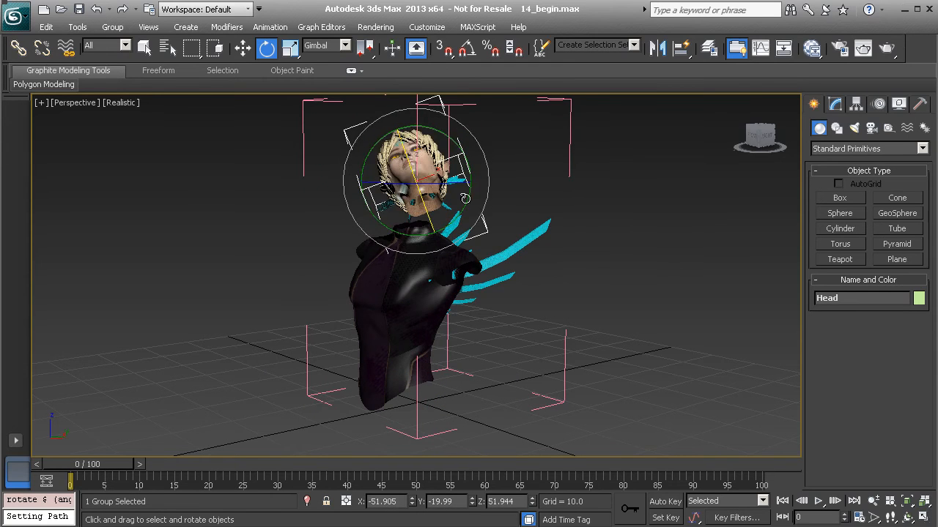
right_click(570, 201)
click(511, 172)
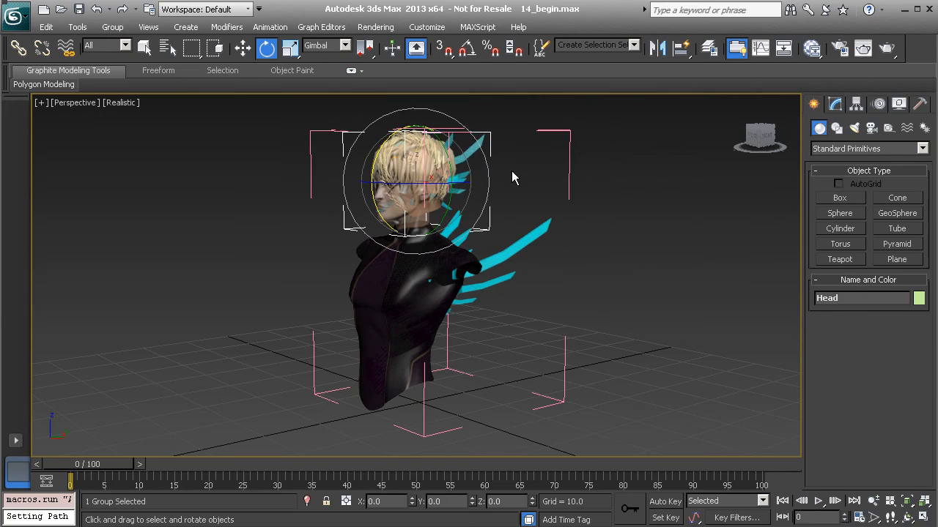
Rotate the SpineA group helper as a test and undo the rotation.
click(556, 351)
drag(385, 347, 426, 340)
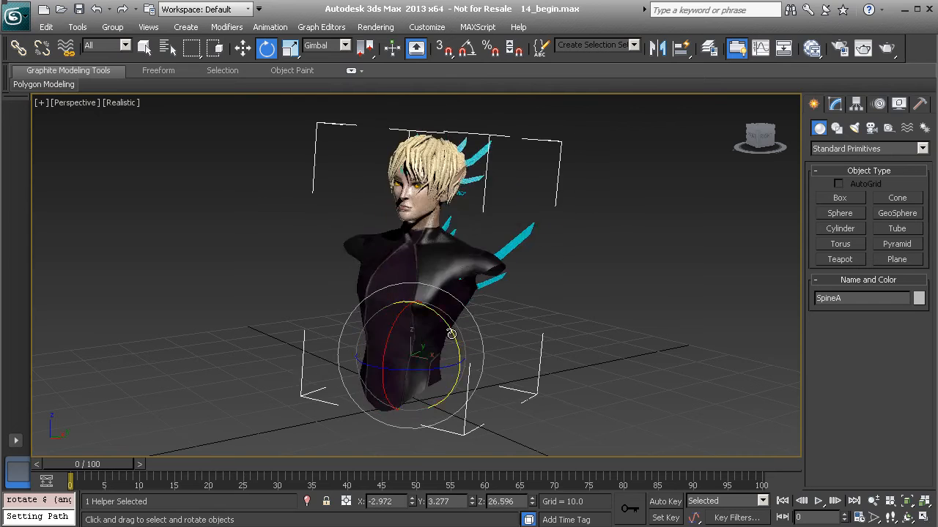
key(ctrl+z)
alt+middle_drag(483, 252, 436, 253)
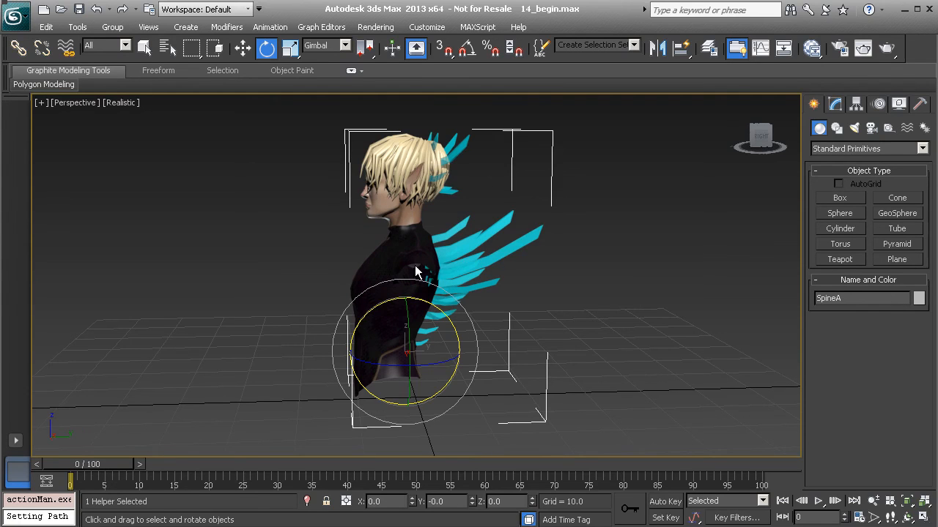
alt+middle_drag(401, 213, 408, 194)
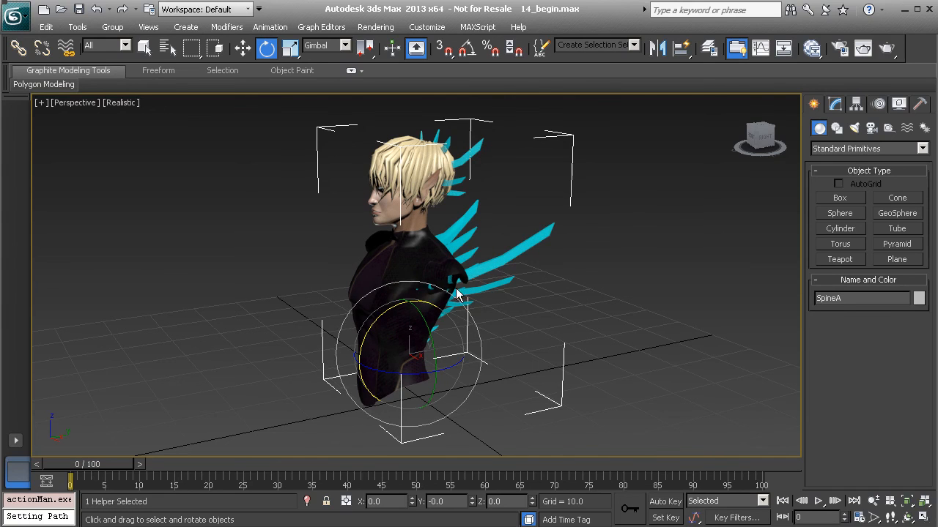
Select the Head group and move only its pivot down to the base of the neck, just above the collar.
click(533, 226)
alt+middle_drag(458, 242, 411, 244)
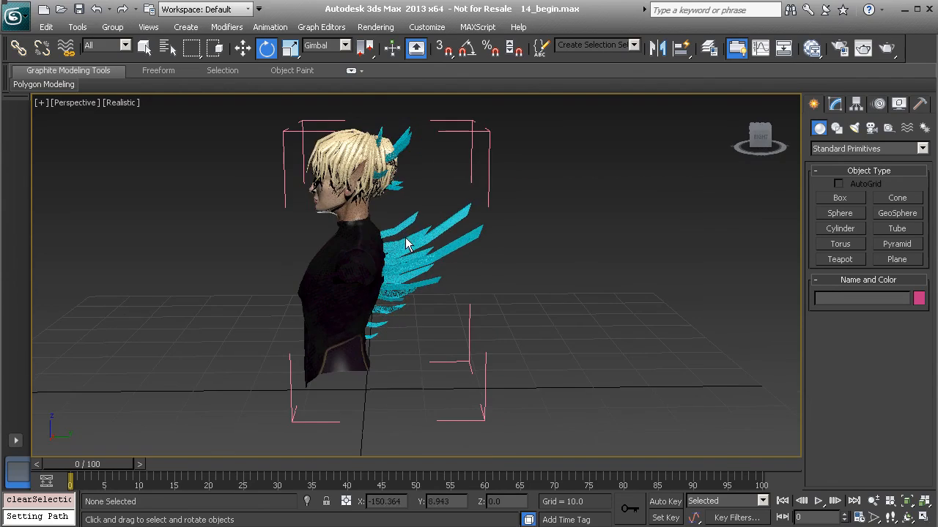
click(374, 212)
scroll(374, 212, up, 8)
middle_drag(366, 277, 436, 252)
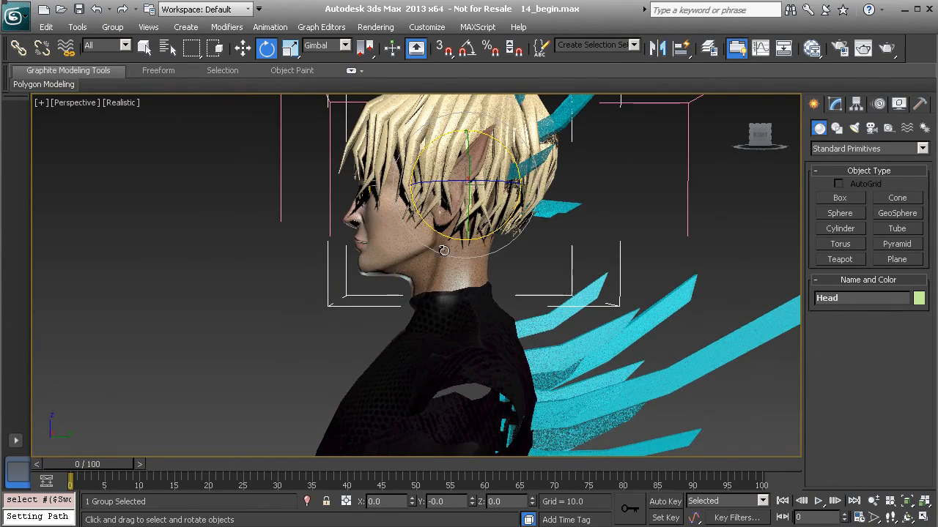
click(857, 105)
click(868, 197)
alt+middle_drag(546, 228, 511, 212)
key(w)
drag(490, 158, 474, 266)
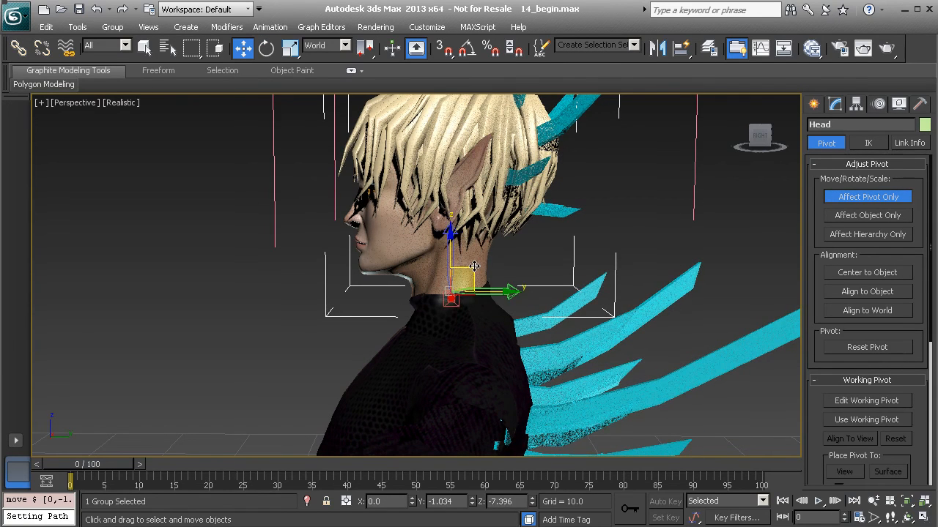
click(868, 196)
Freeze the Head group's transform again with its pivot at the neck base.
right_click(212, 267)
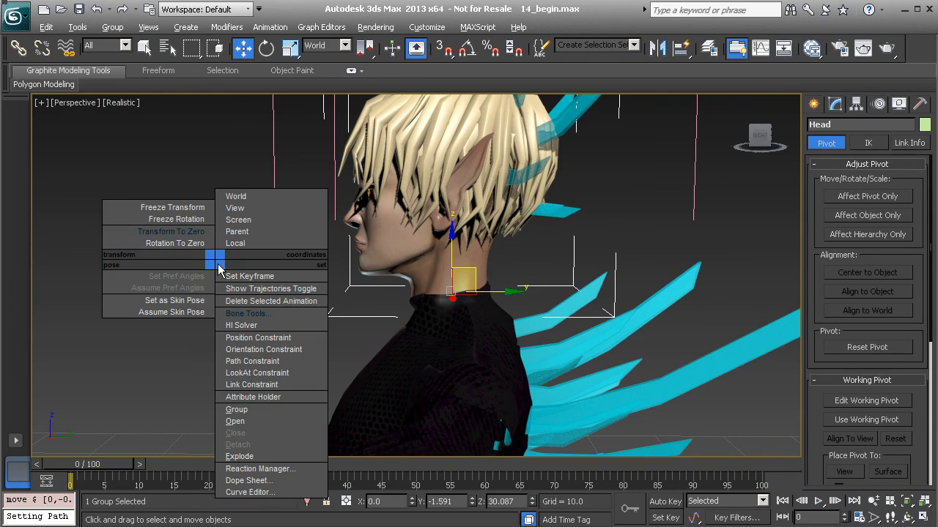
click(180, 209)
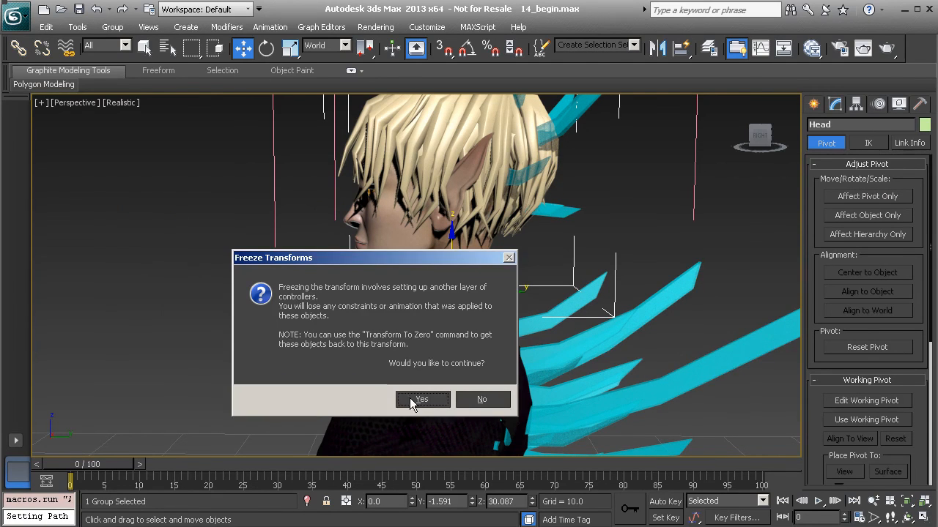
click(420, 399)
Rotate the Head group freely about its neck pivot as a test, return it to its frozen transform and deselect it.
alt+middle_drag(438, 261, 359, 283)
key(e)
right_click(210, 265)
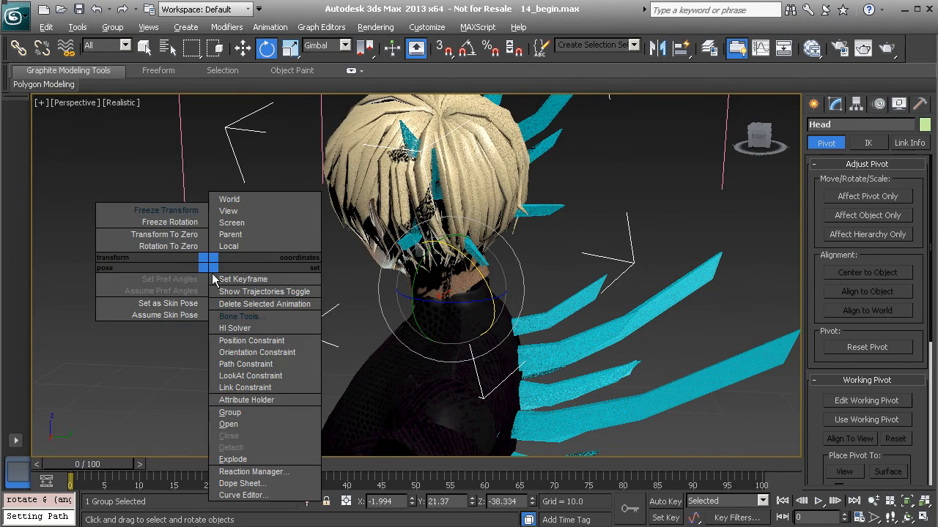
click(168, 236)
alt+middle_drag(168, 236, 237, 249)
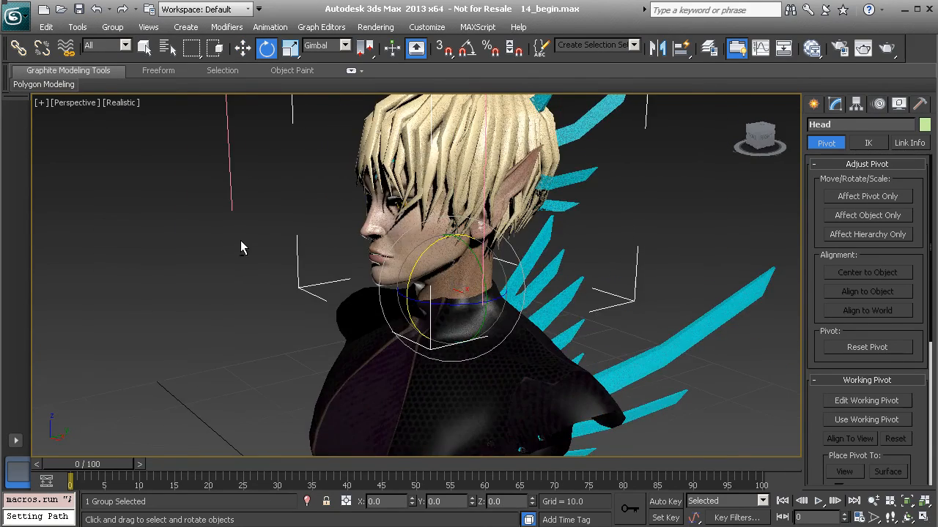
scroll(471, 323, down, 5)
click(575, 269)
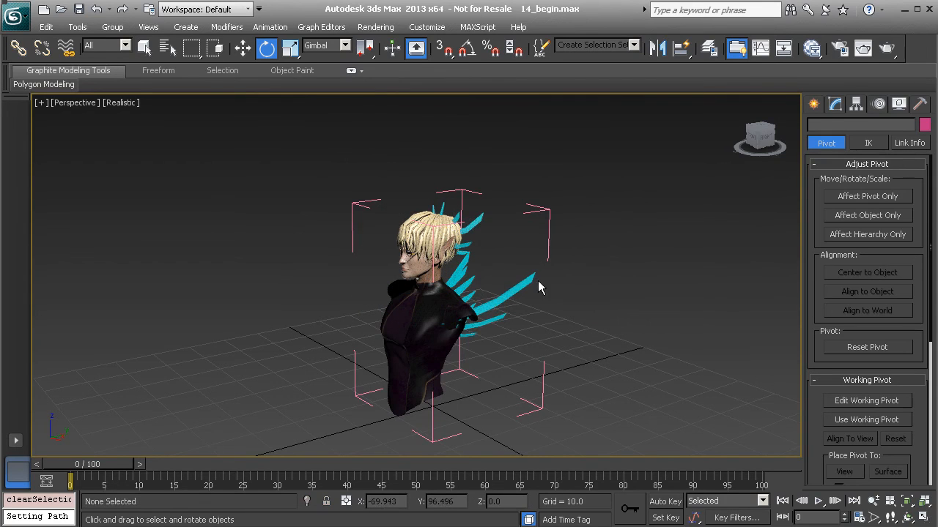
alt+middle_drag(482, 300, 545, 263)
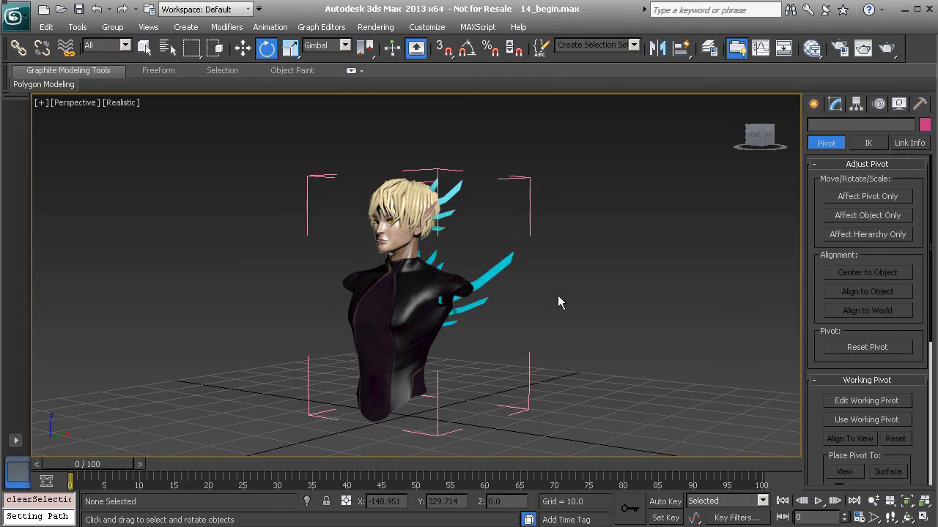